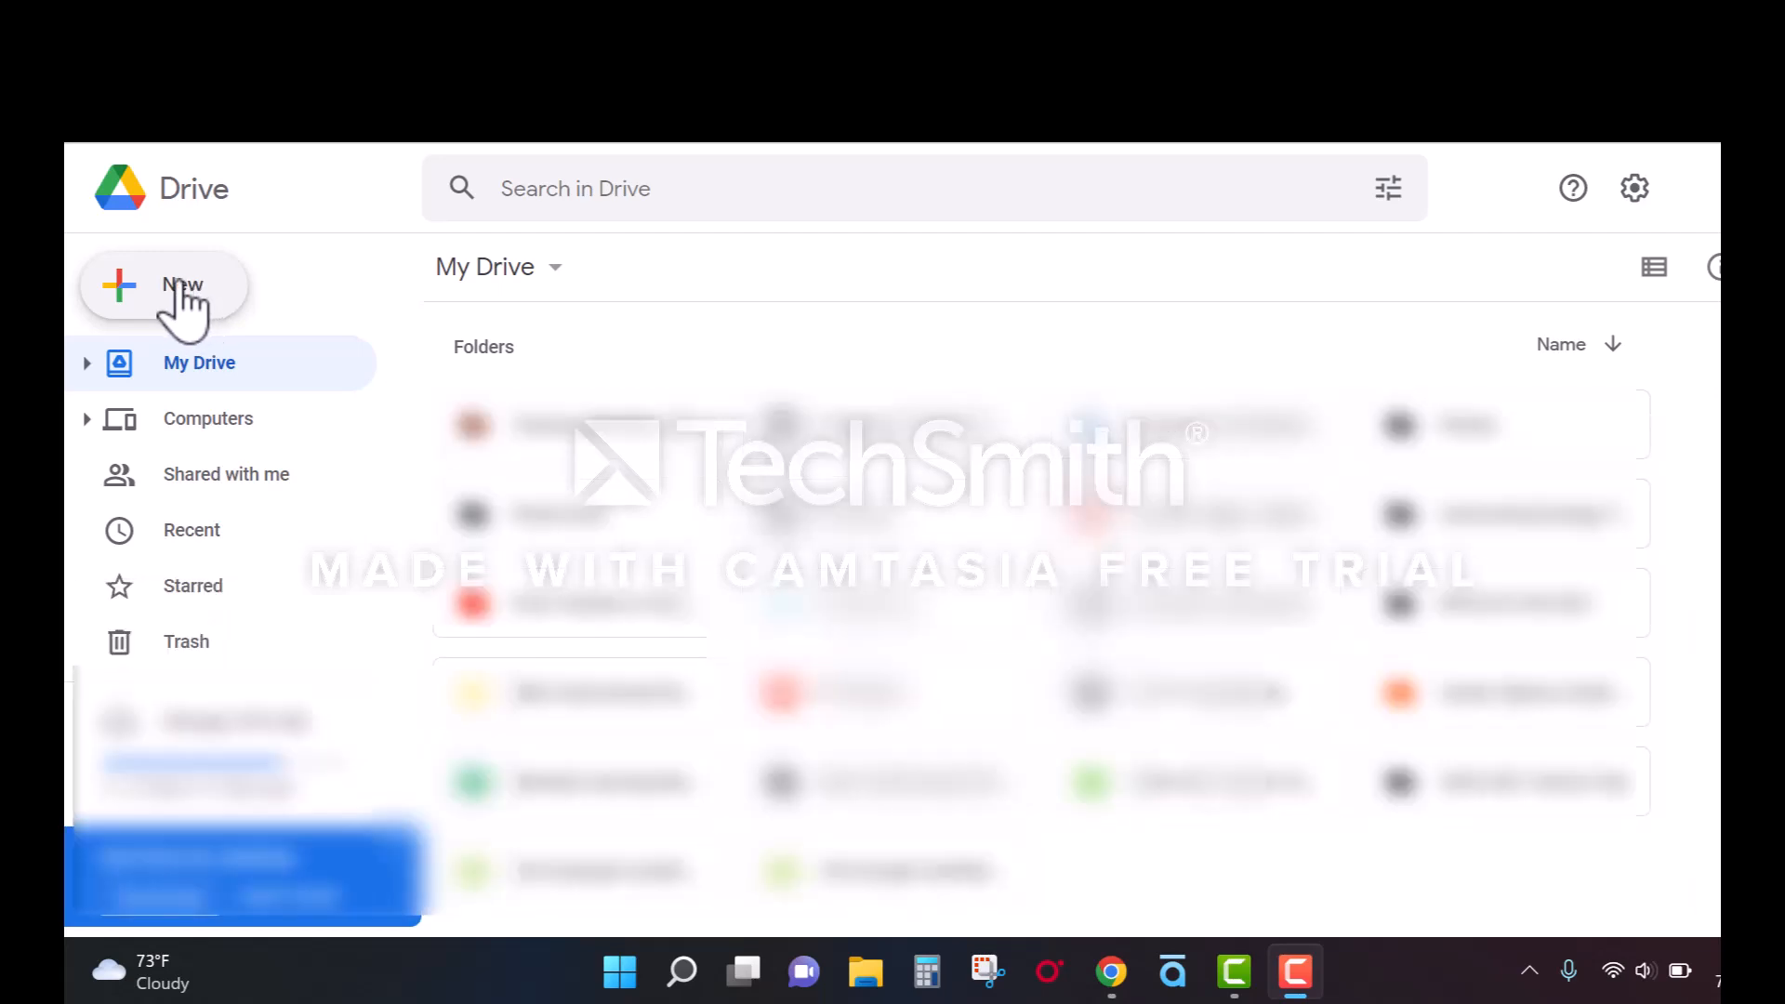
Create a new blank Google Form from Drive and title it "Test Assessment".
{"action": "left_click", "coordinate": [175, 281]}
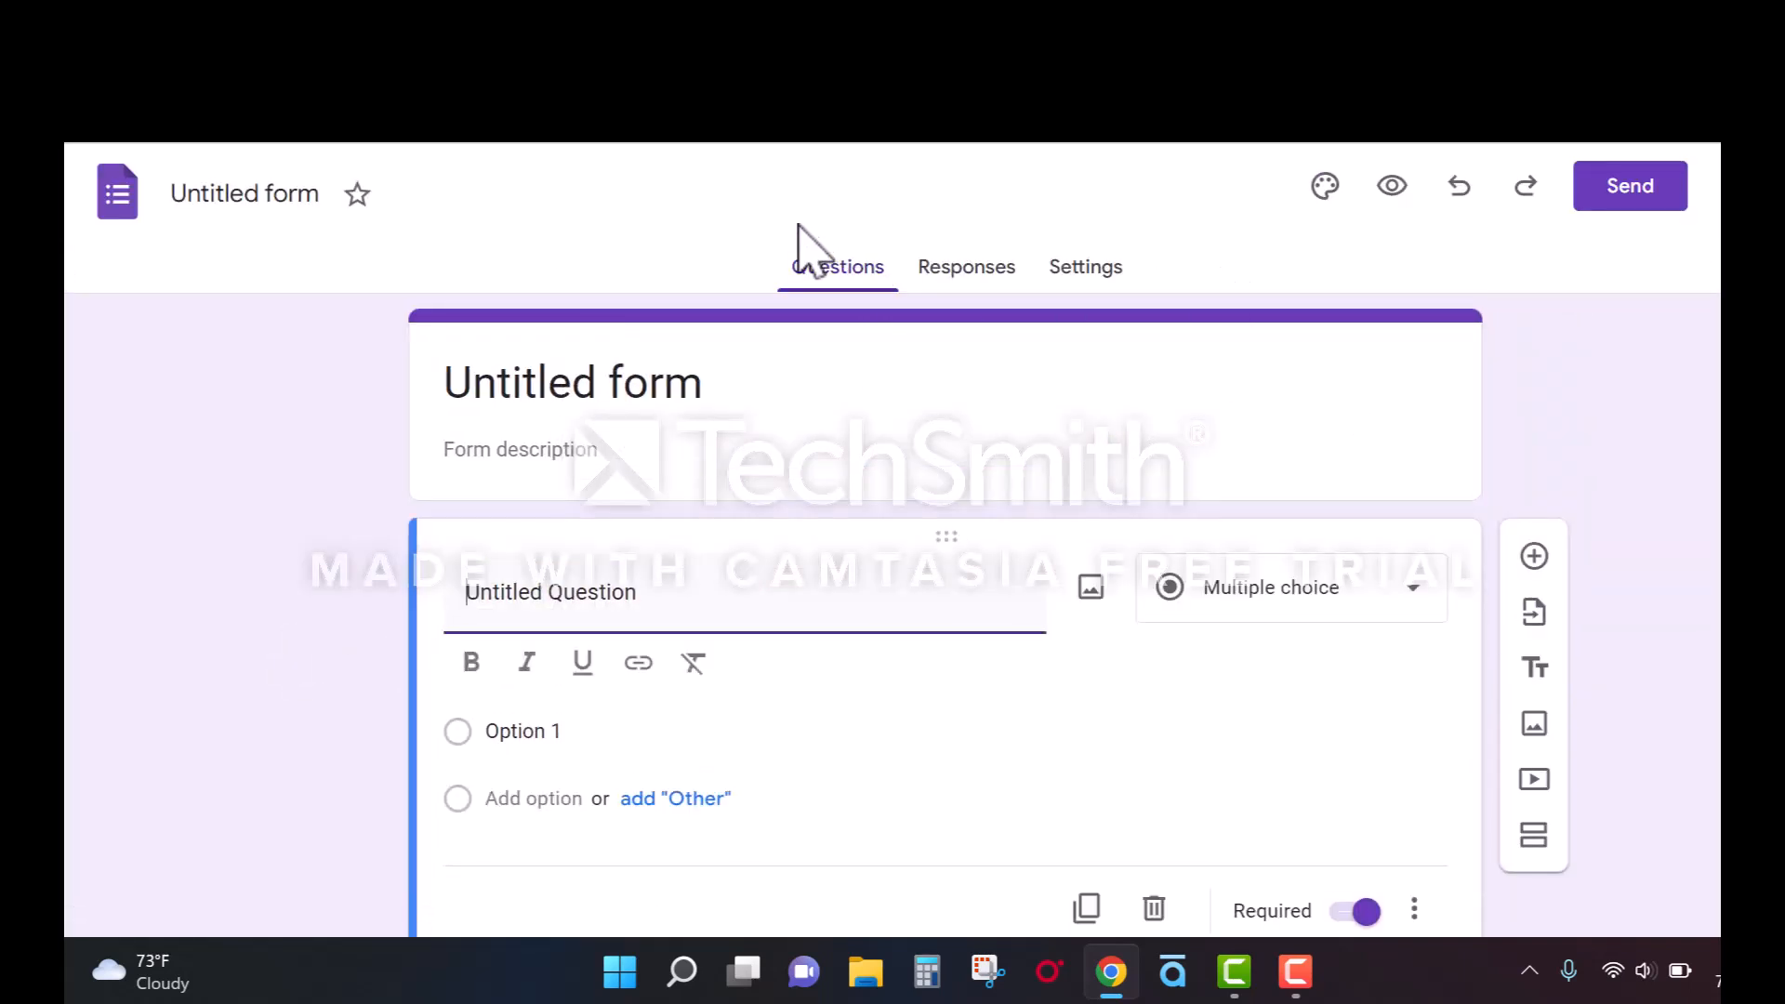
{"action": "left_click", "coordinate": [598, 386]}
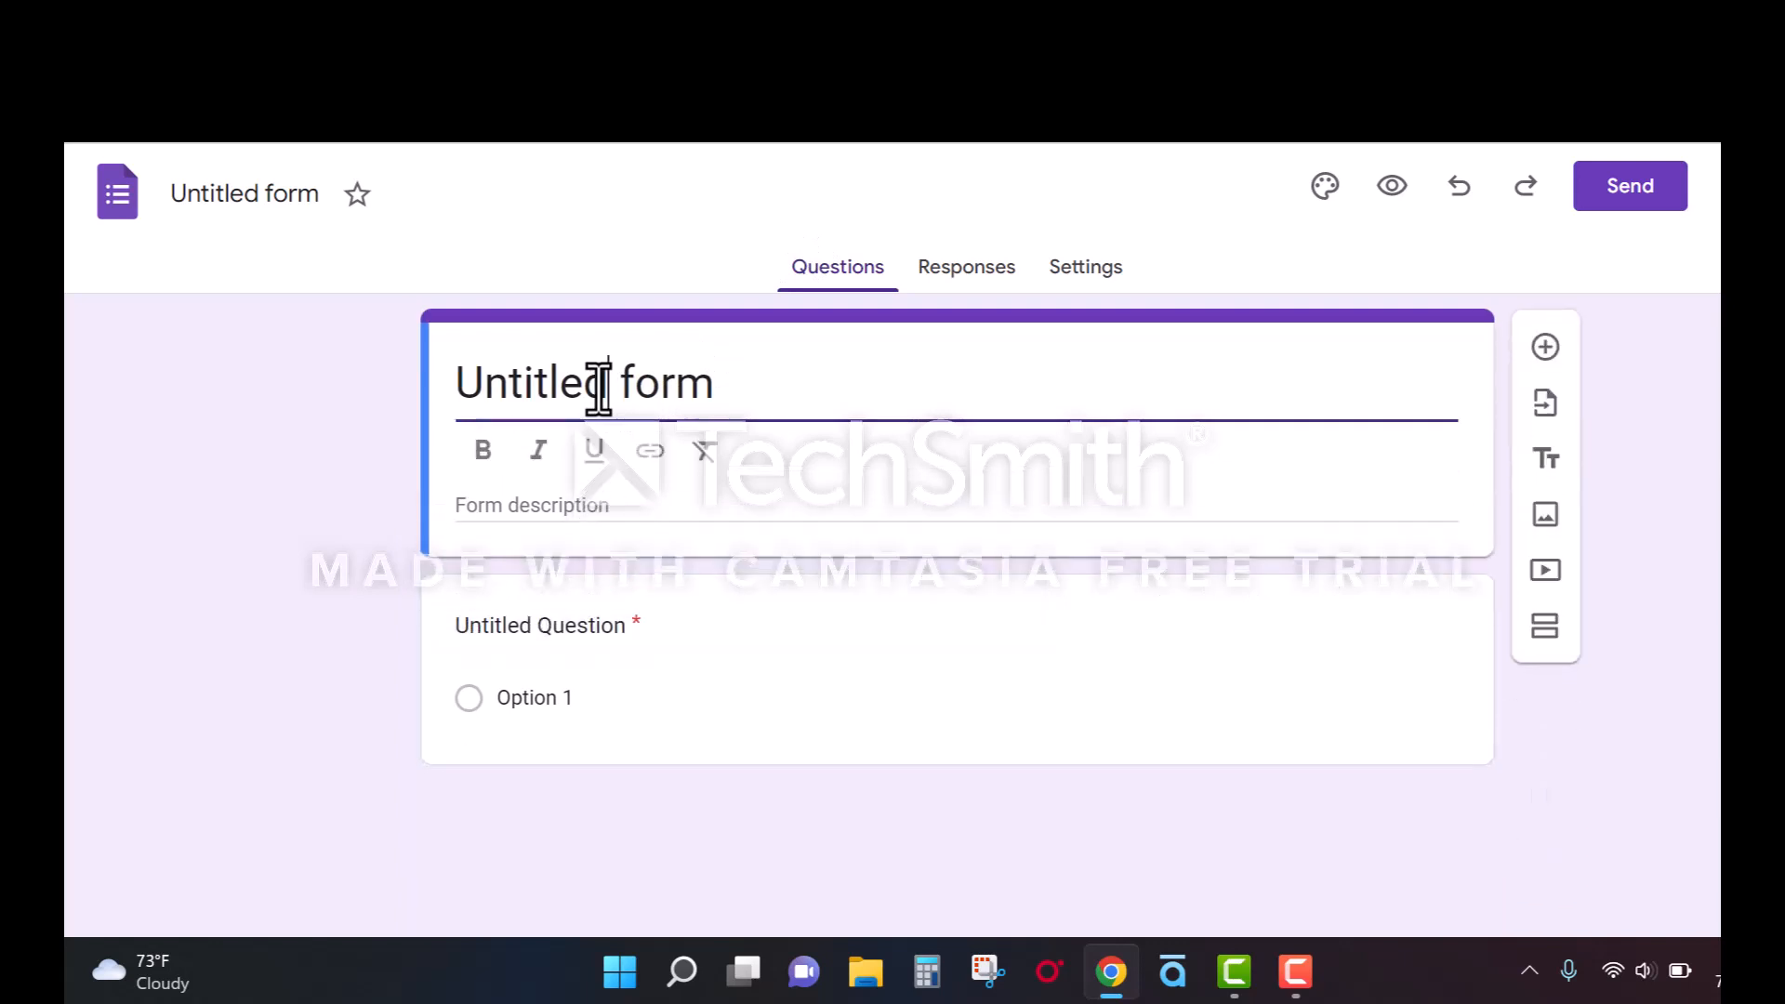
{"action": "left_click_drag", "start_coordinate": [730, 383], "coordinate": [79, 326]}
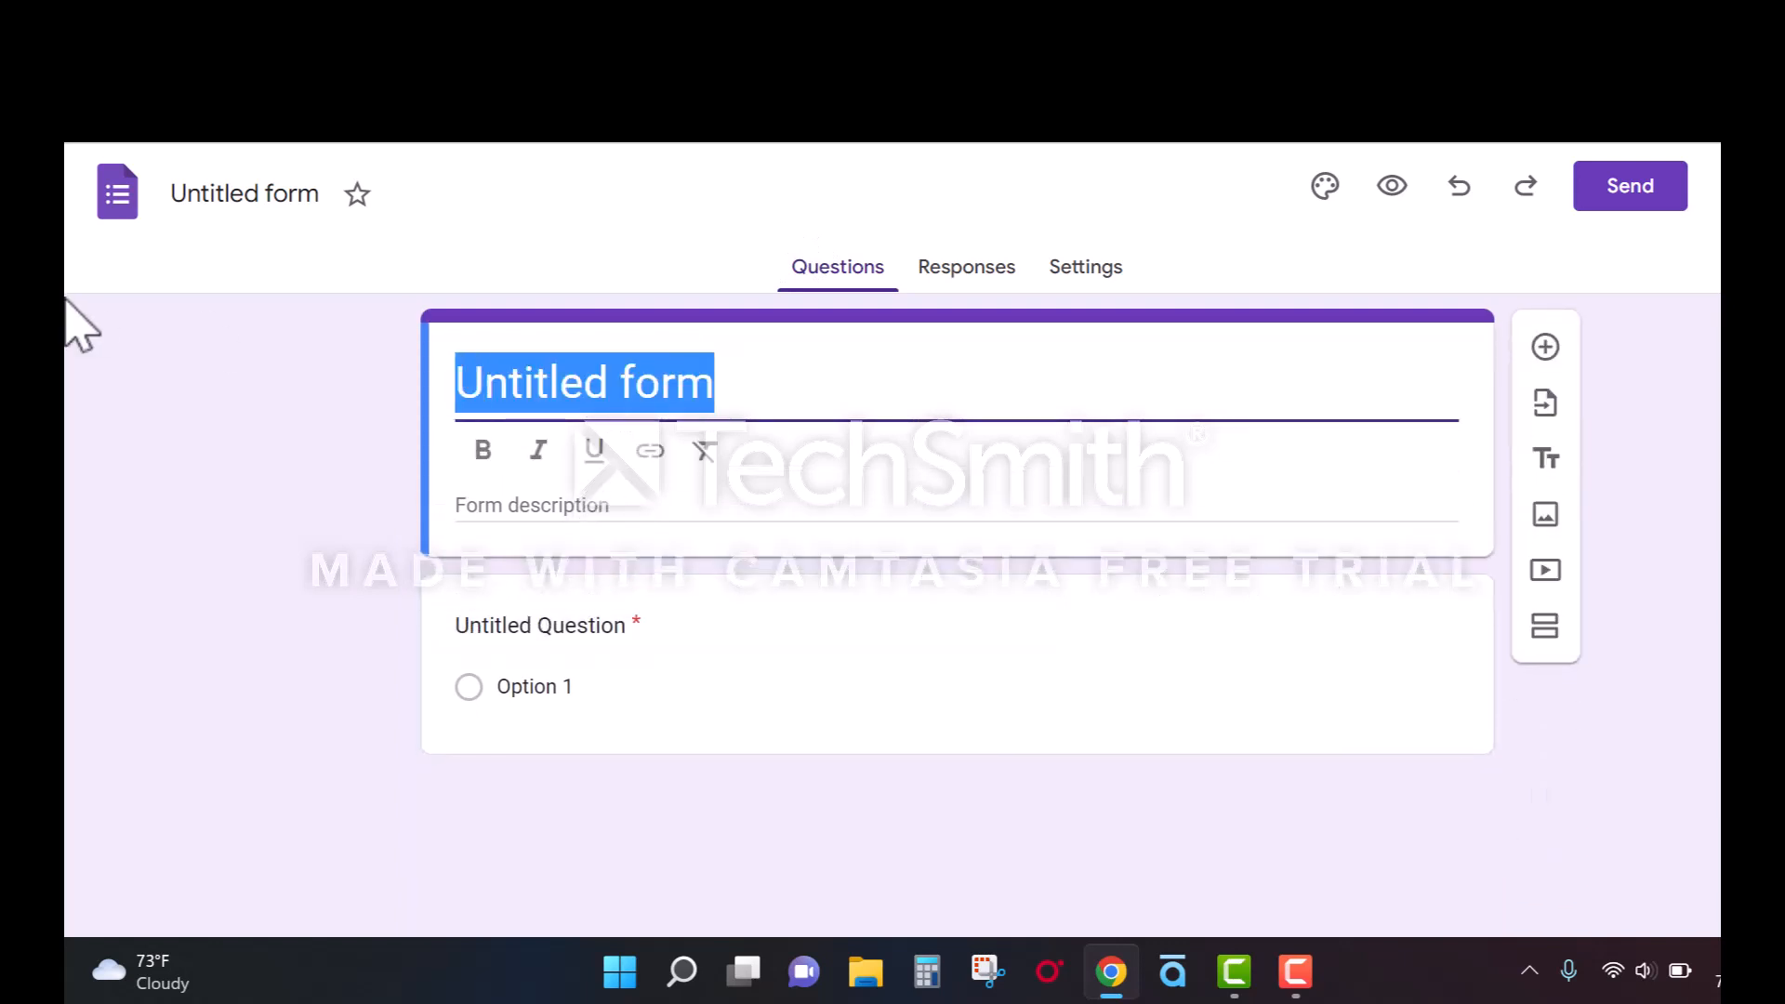
{"action": "type", "text": "Test"}
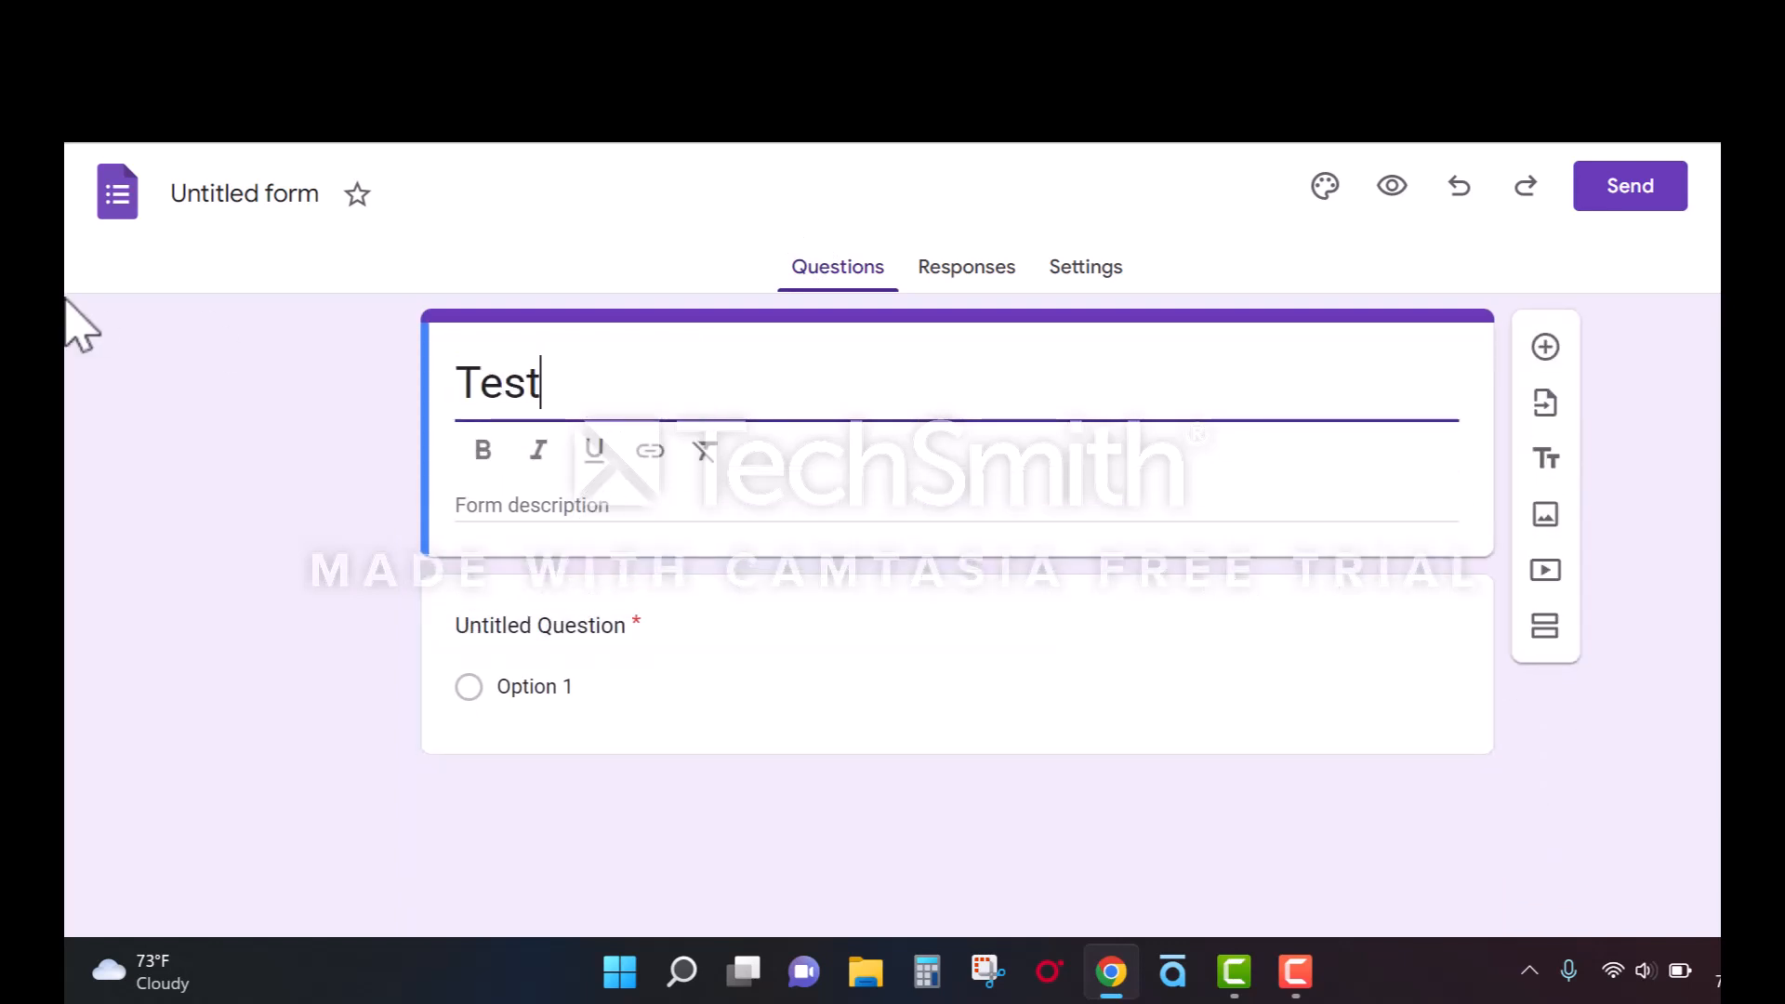
{"action": "type", "text": " Assessment"}
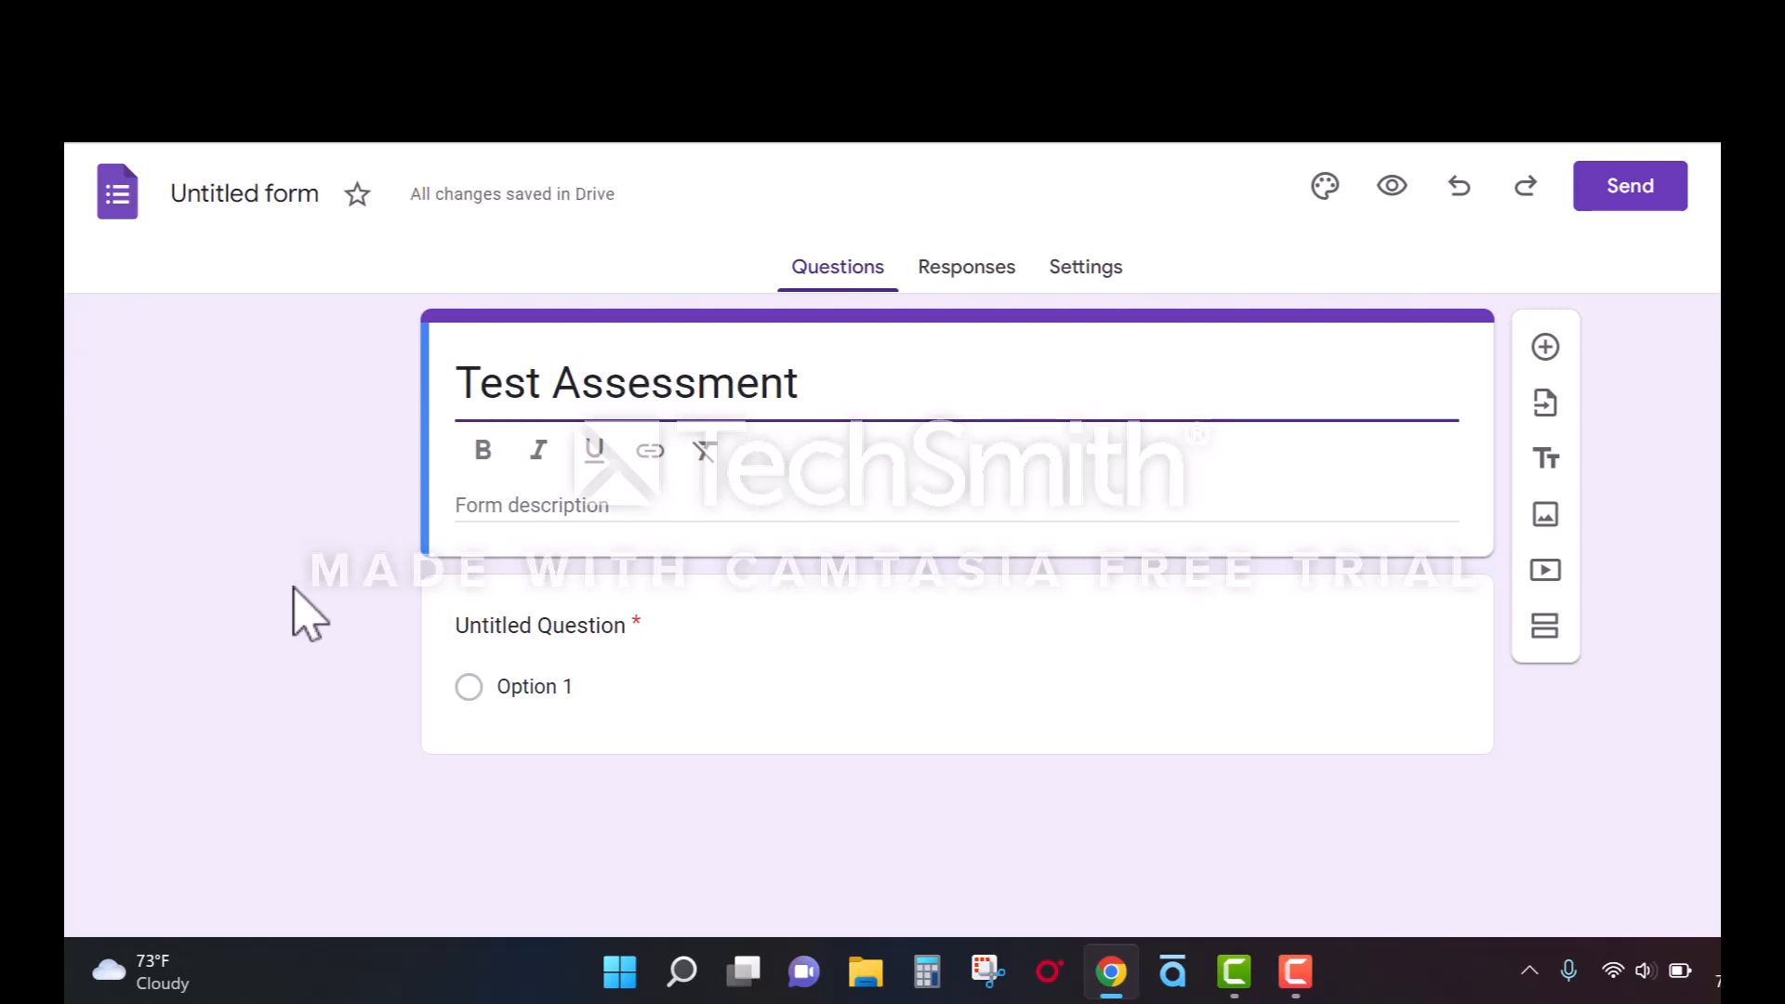
{"action": "left_click", "coordinate": [181, 531]}
{"action": "key", "text": "F9"}
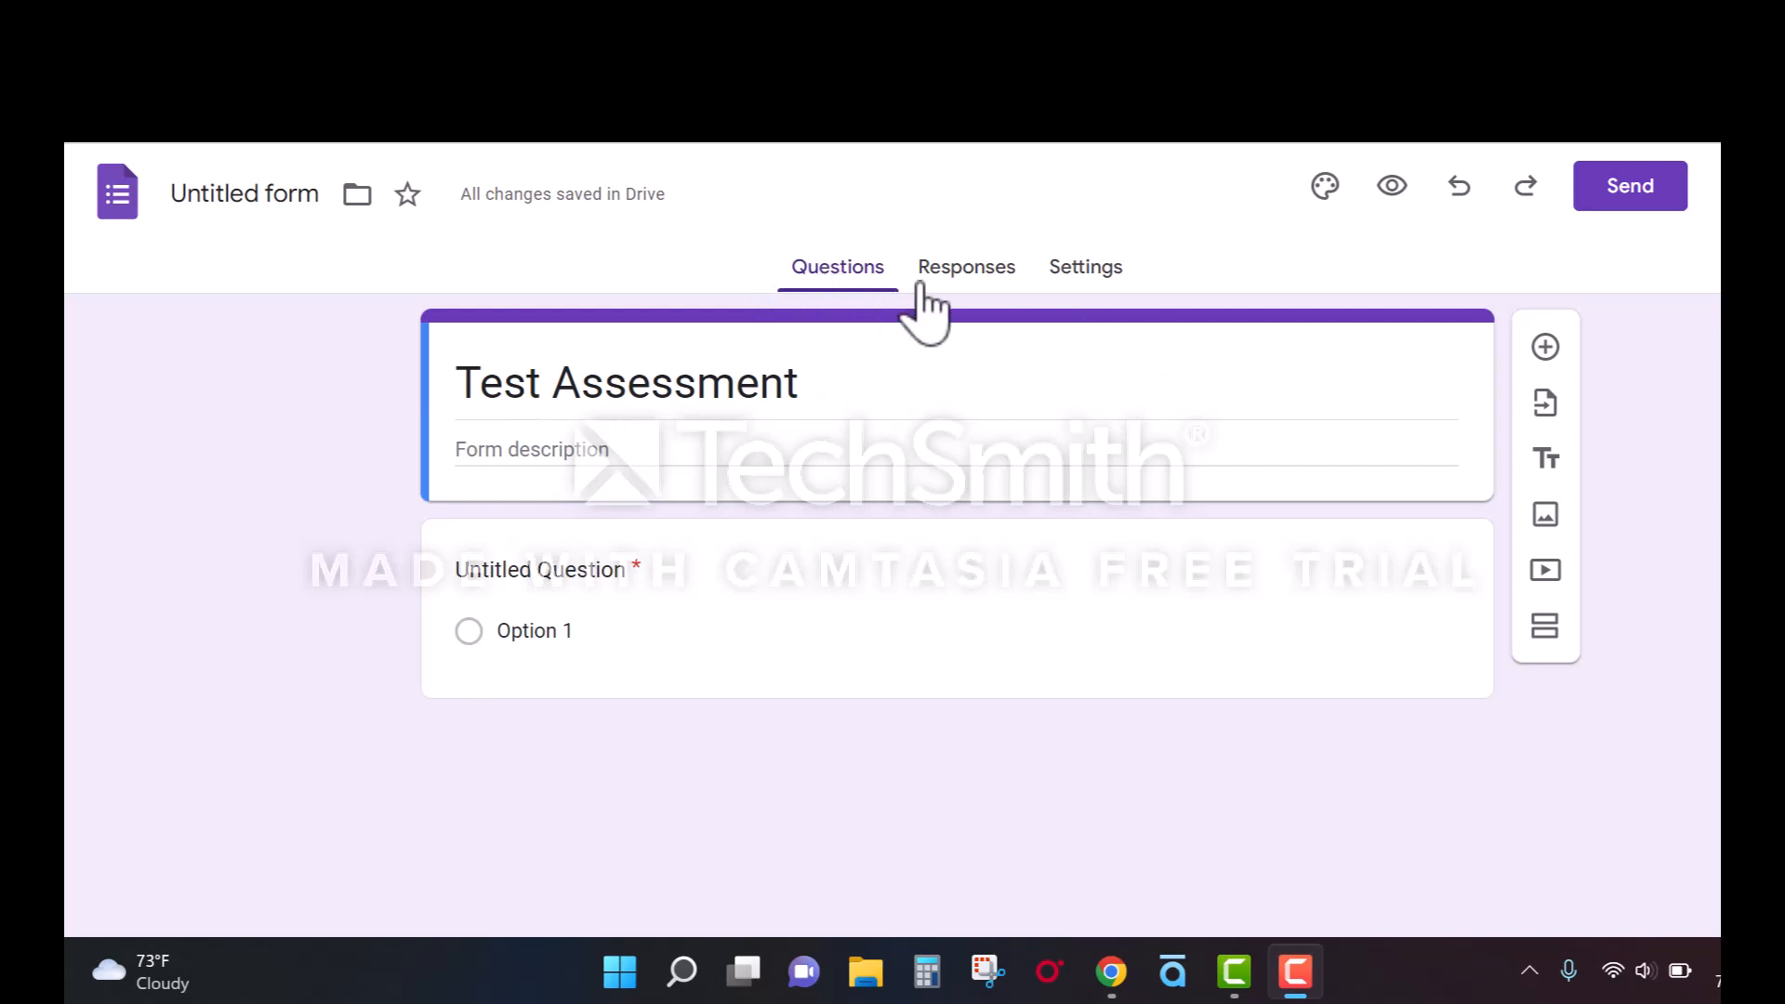
Turn on "Make this a quiz" in the form's settings and review the grade release, respondent and default point options.
{"action": "left_click", "coordinate": [1086, 270]}
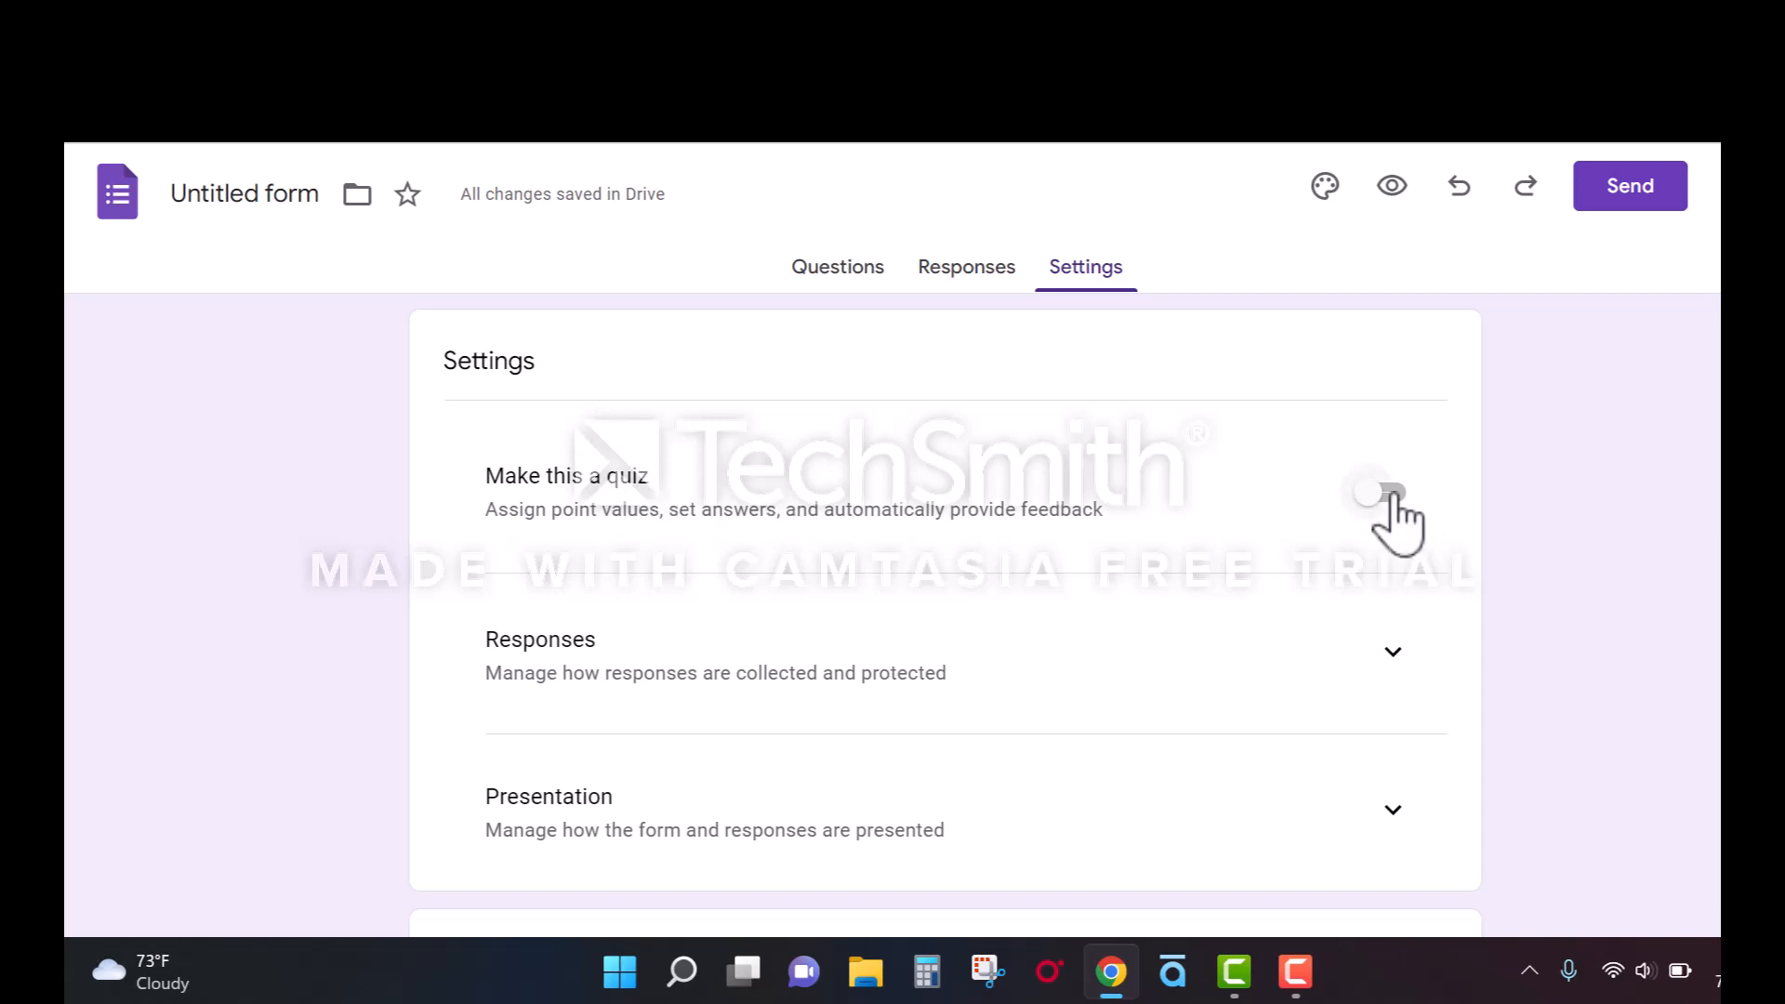
{"action": "left_click", "coordinate": [1388, 495]}
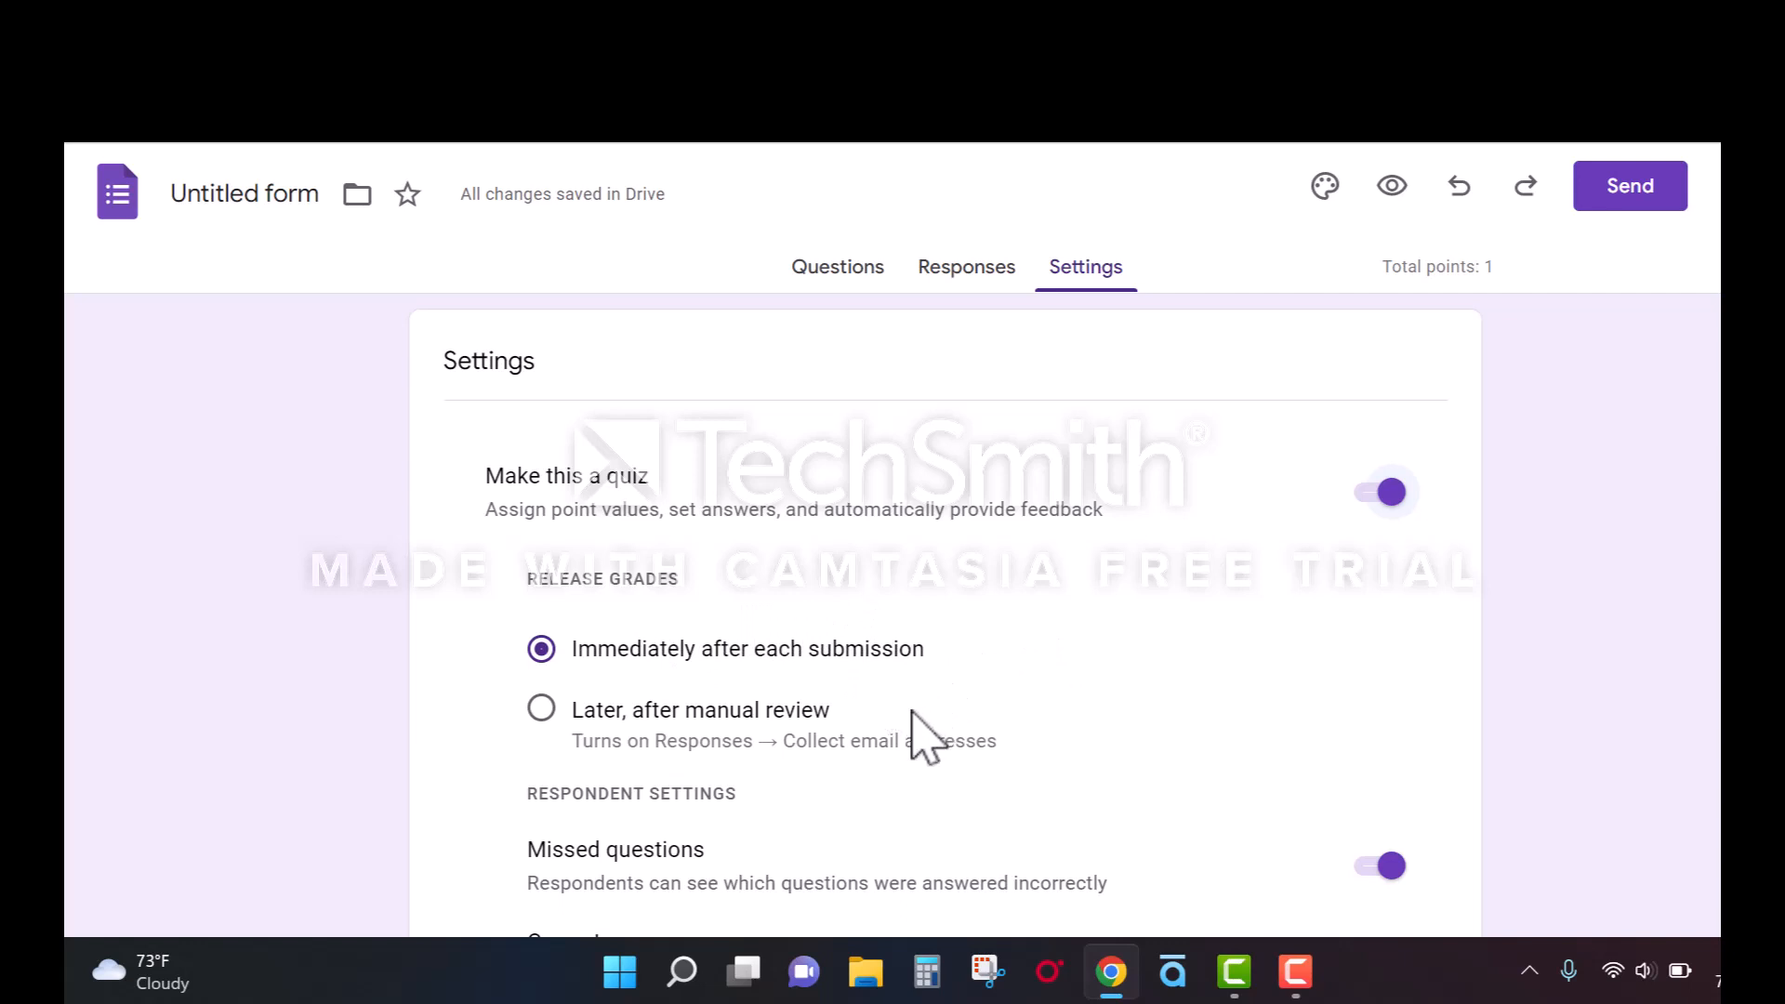
{"action": "scroll", "coordinate": [908, 744], "scroll_direction": "down", "scroll_amount": 3}
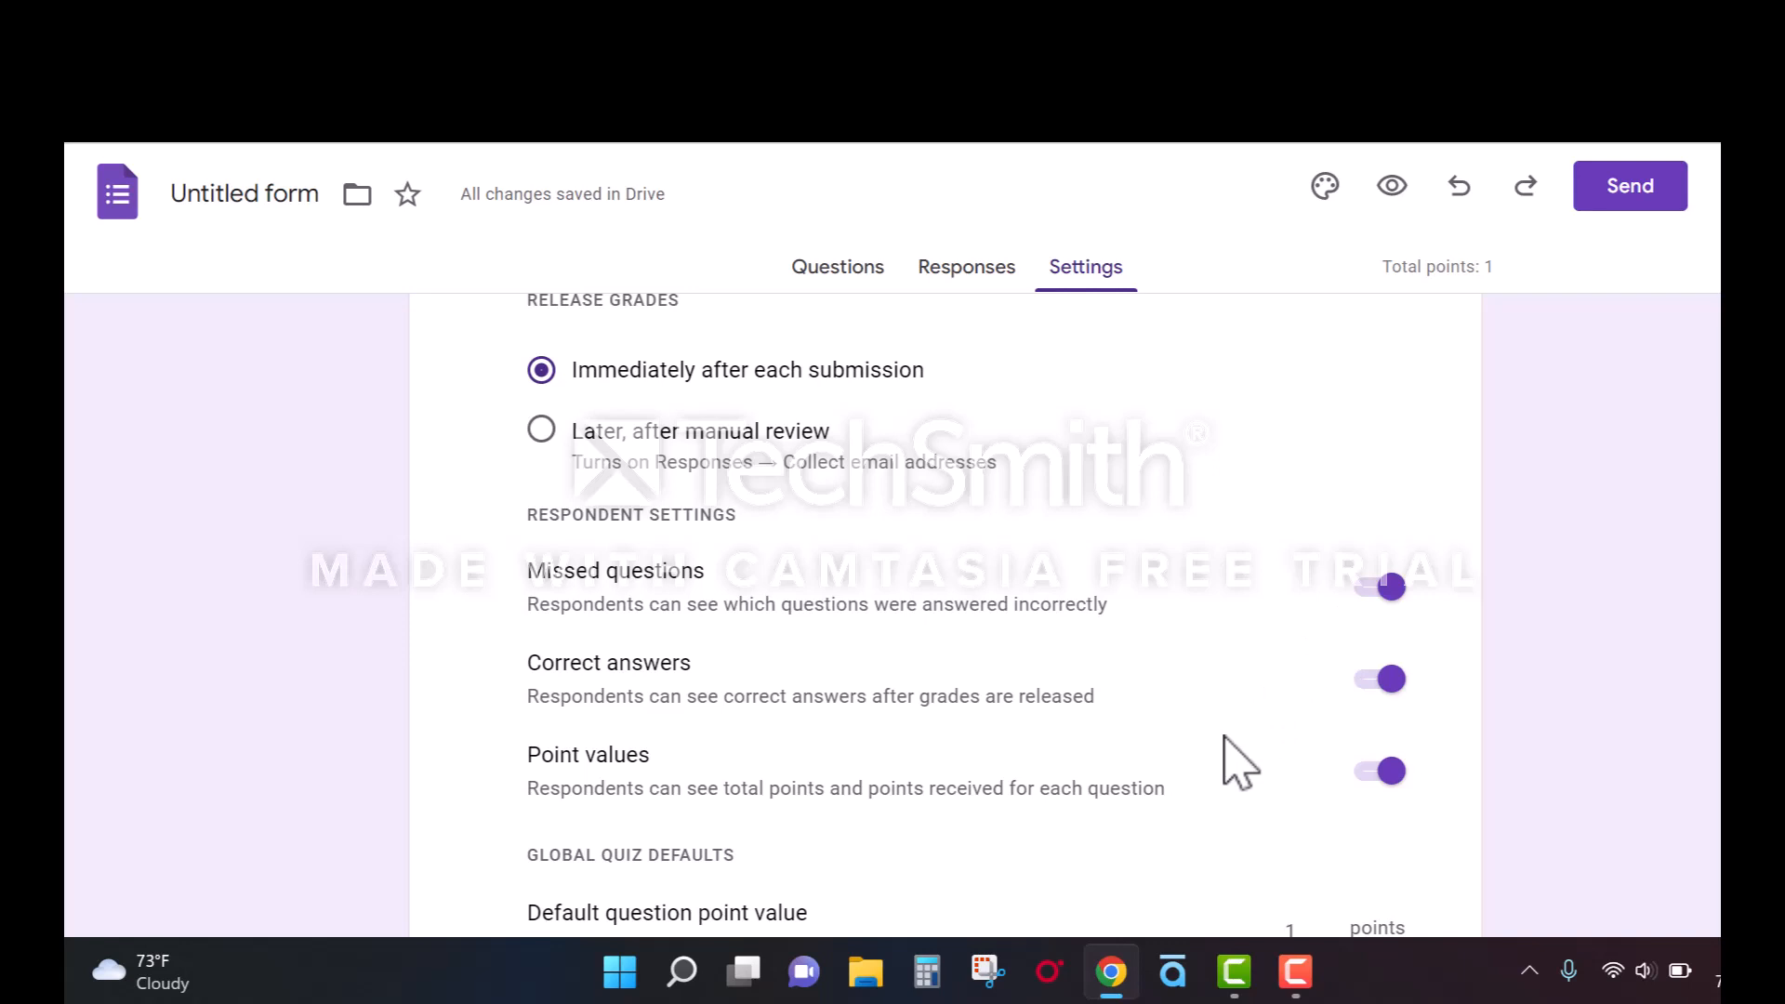
{"action": "scroll", "coordinate": [1224, 735], "scroll_direction": "down", "scroll_amount": 2}
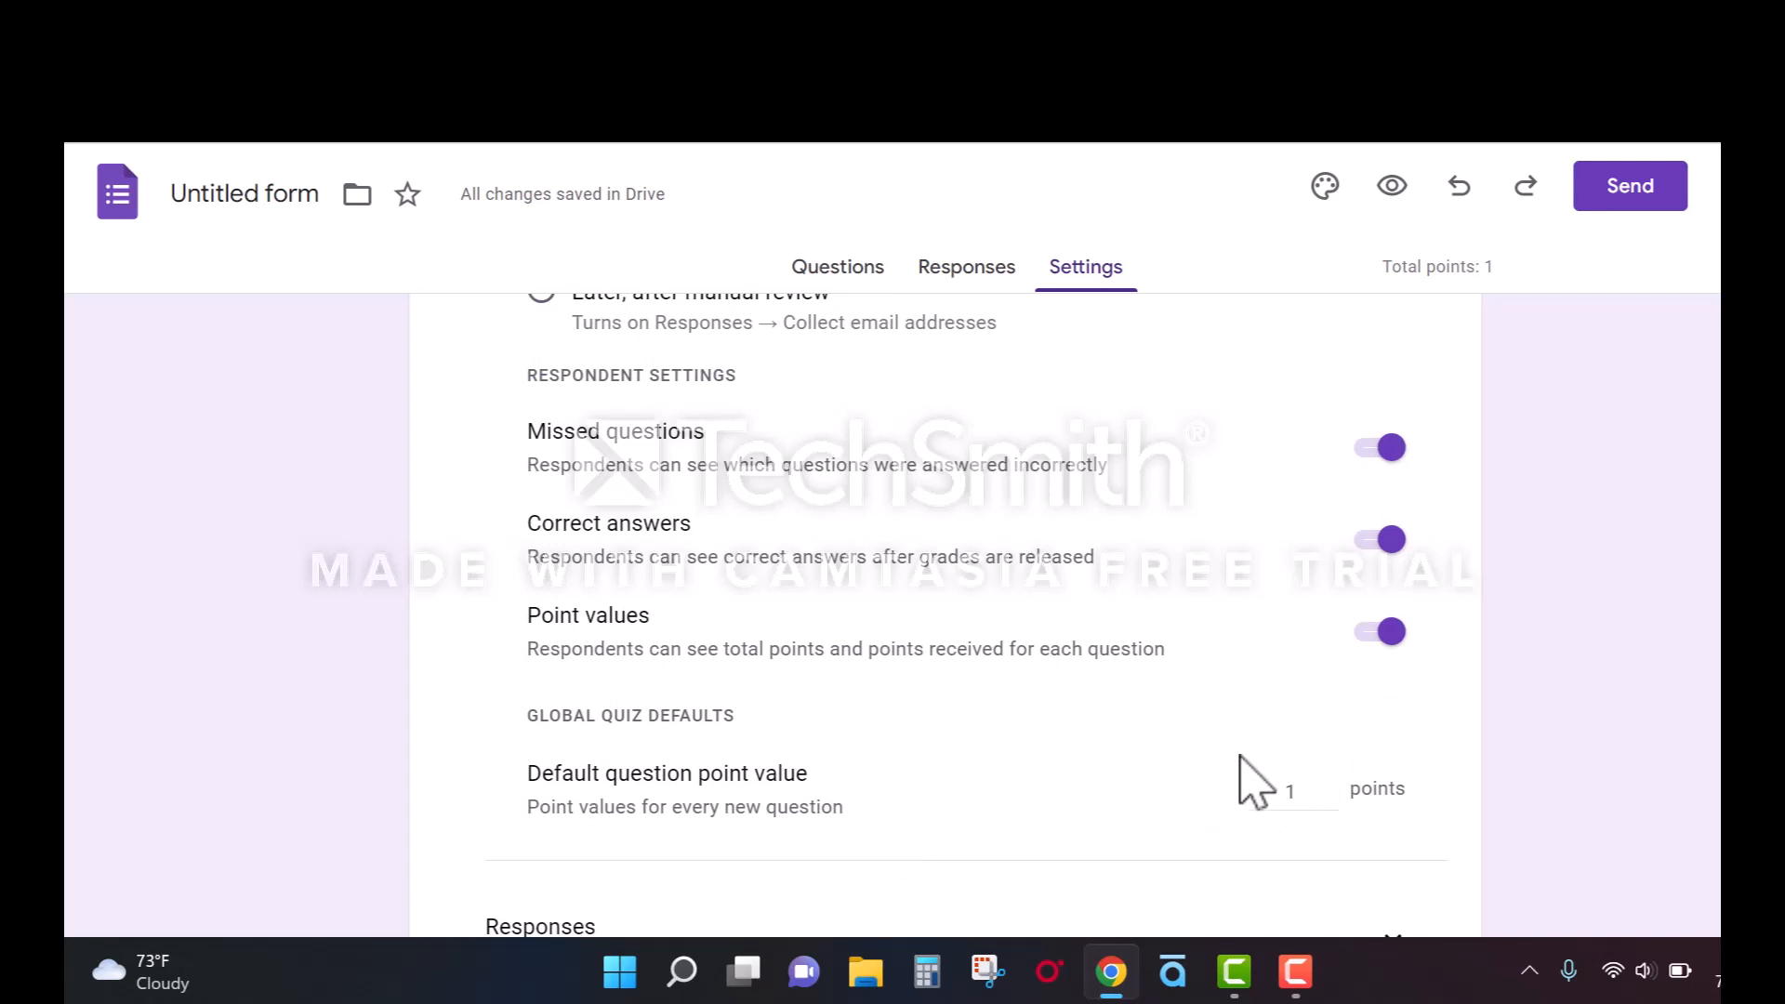
{"action": "scroll", "coordinate": [1156, 680], "scroll_direction": "up", "scroll_amount": 1}
{"action": "scroll", "coordinate": [1156, 680], "scroll_direction": "up", "scroll_amount": 4}
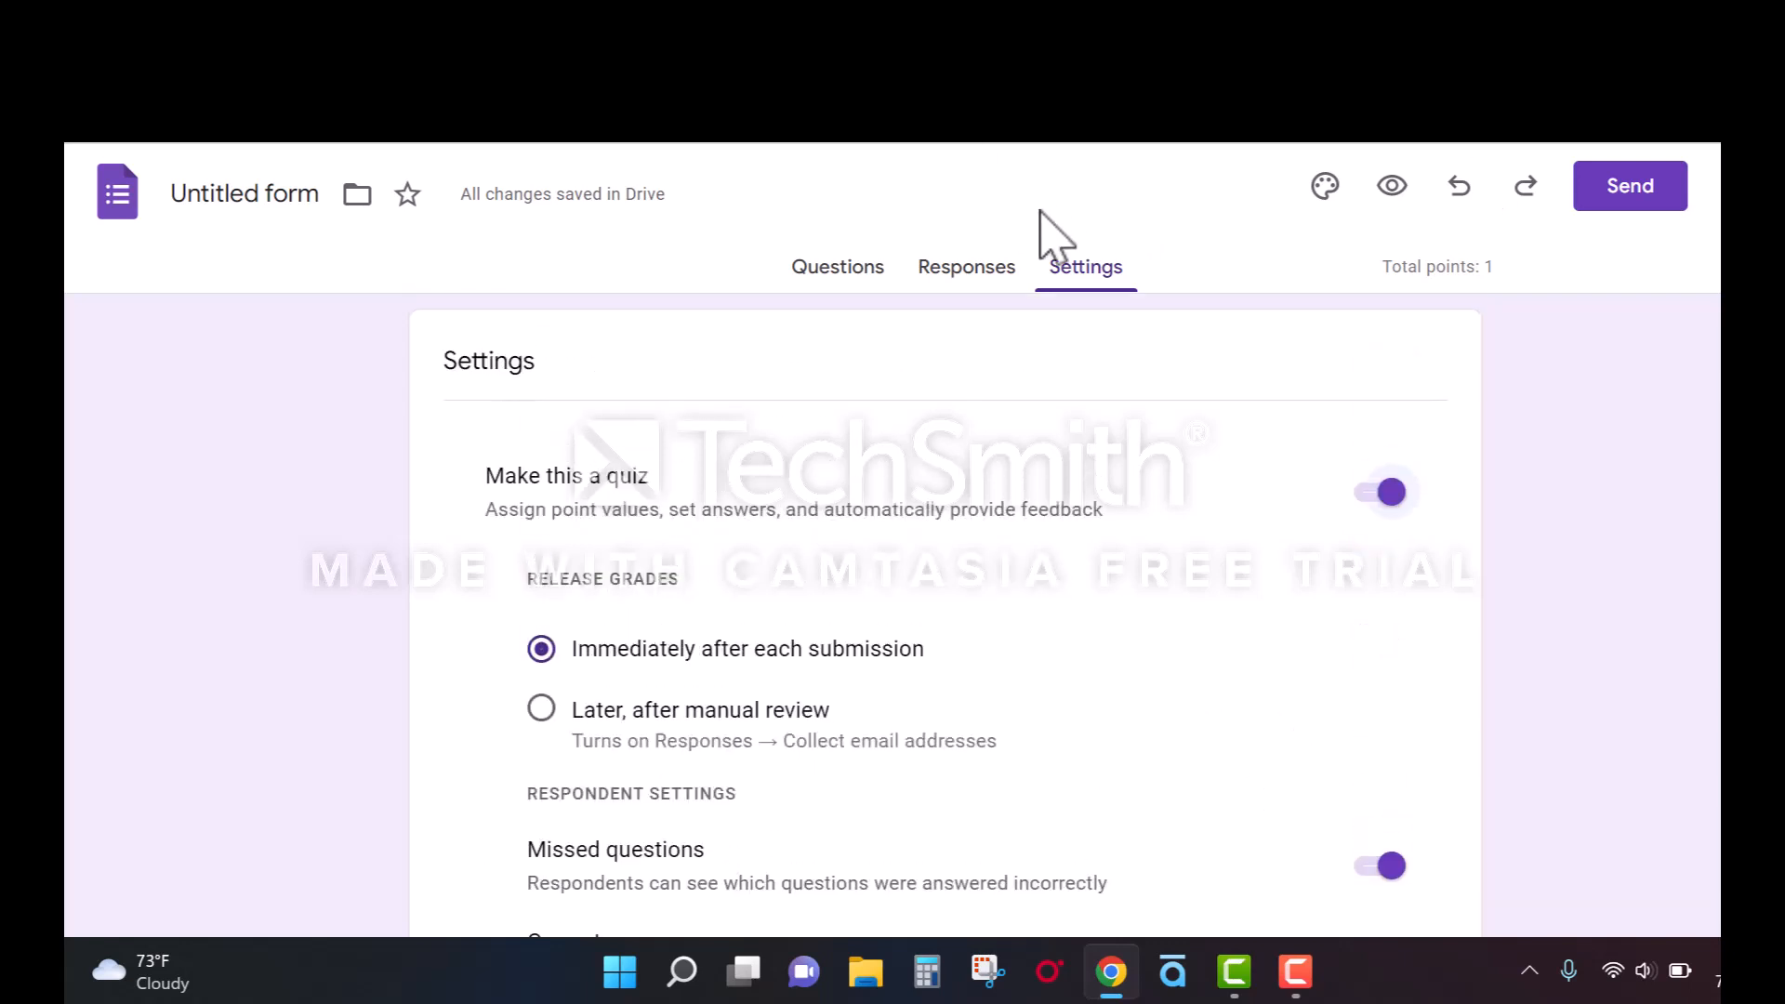
Replace the first question's placeholder text with "How do you set up a Google Form as an assessment?".
{"action": "left_click", "coordinate": [840, 296]}
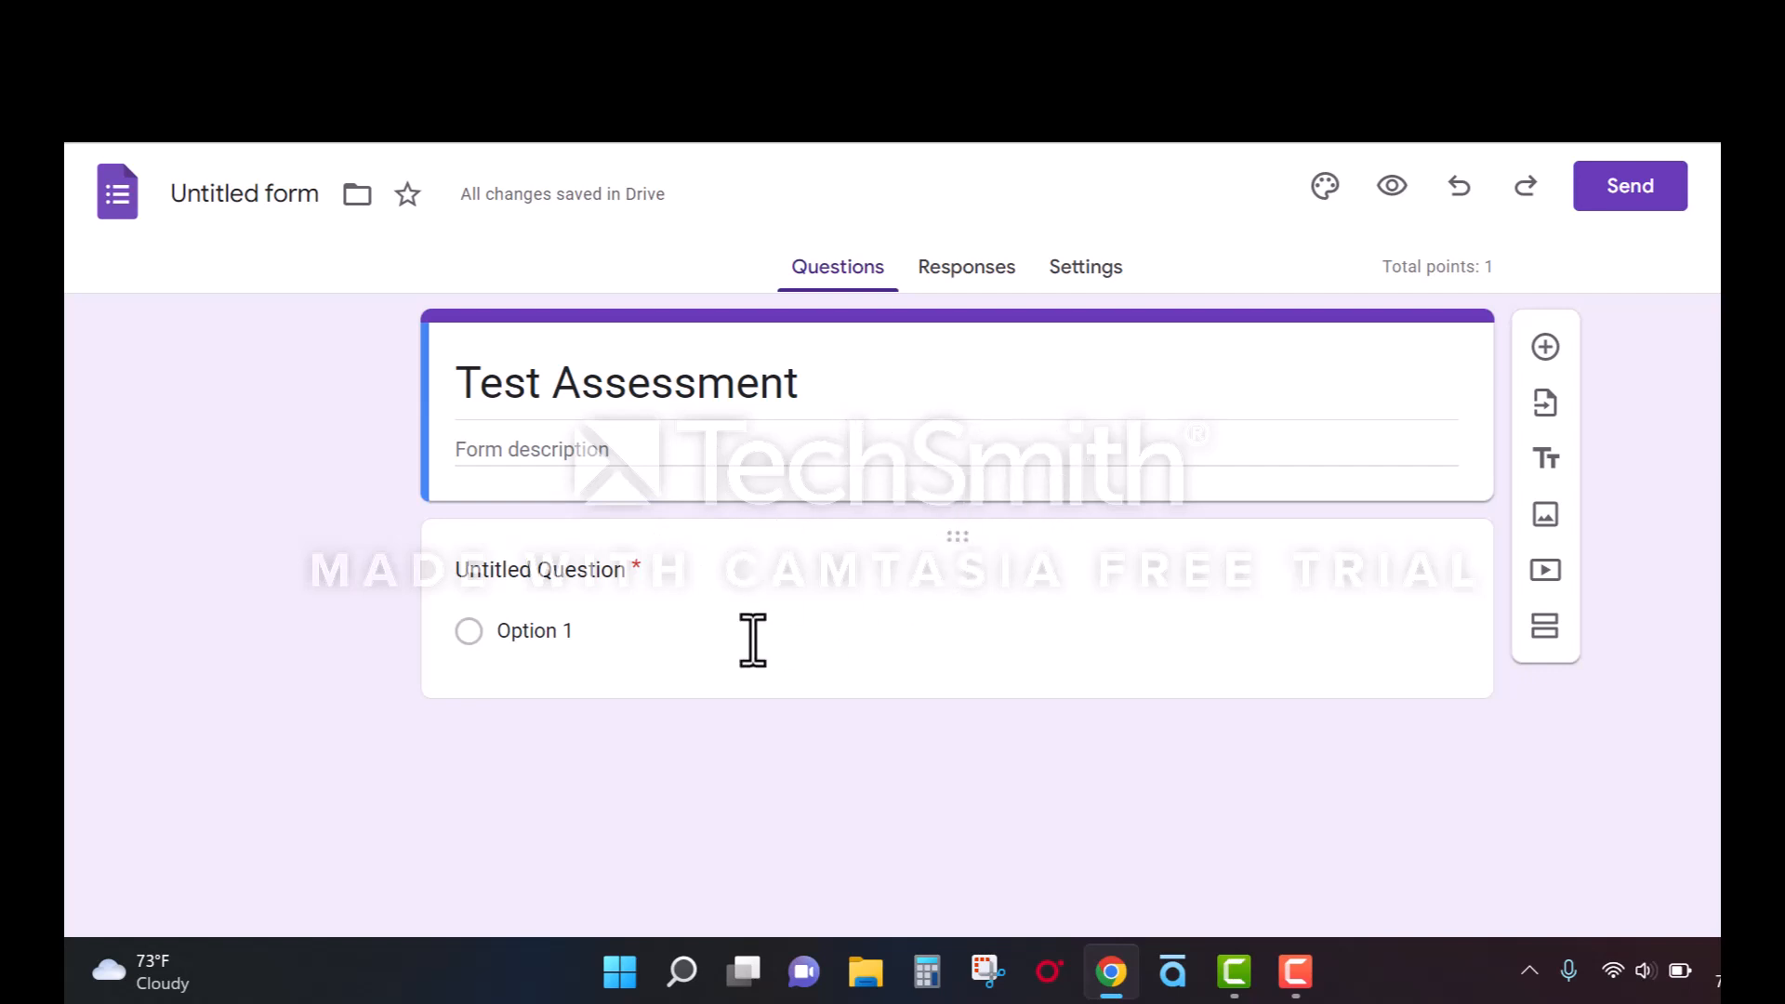
{"action": "left_click", "coordinate": [552, 571]}
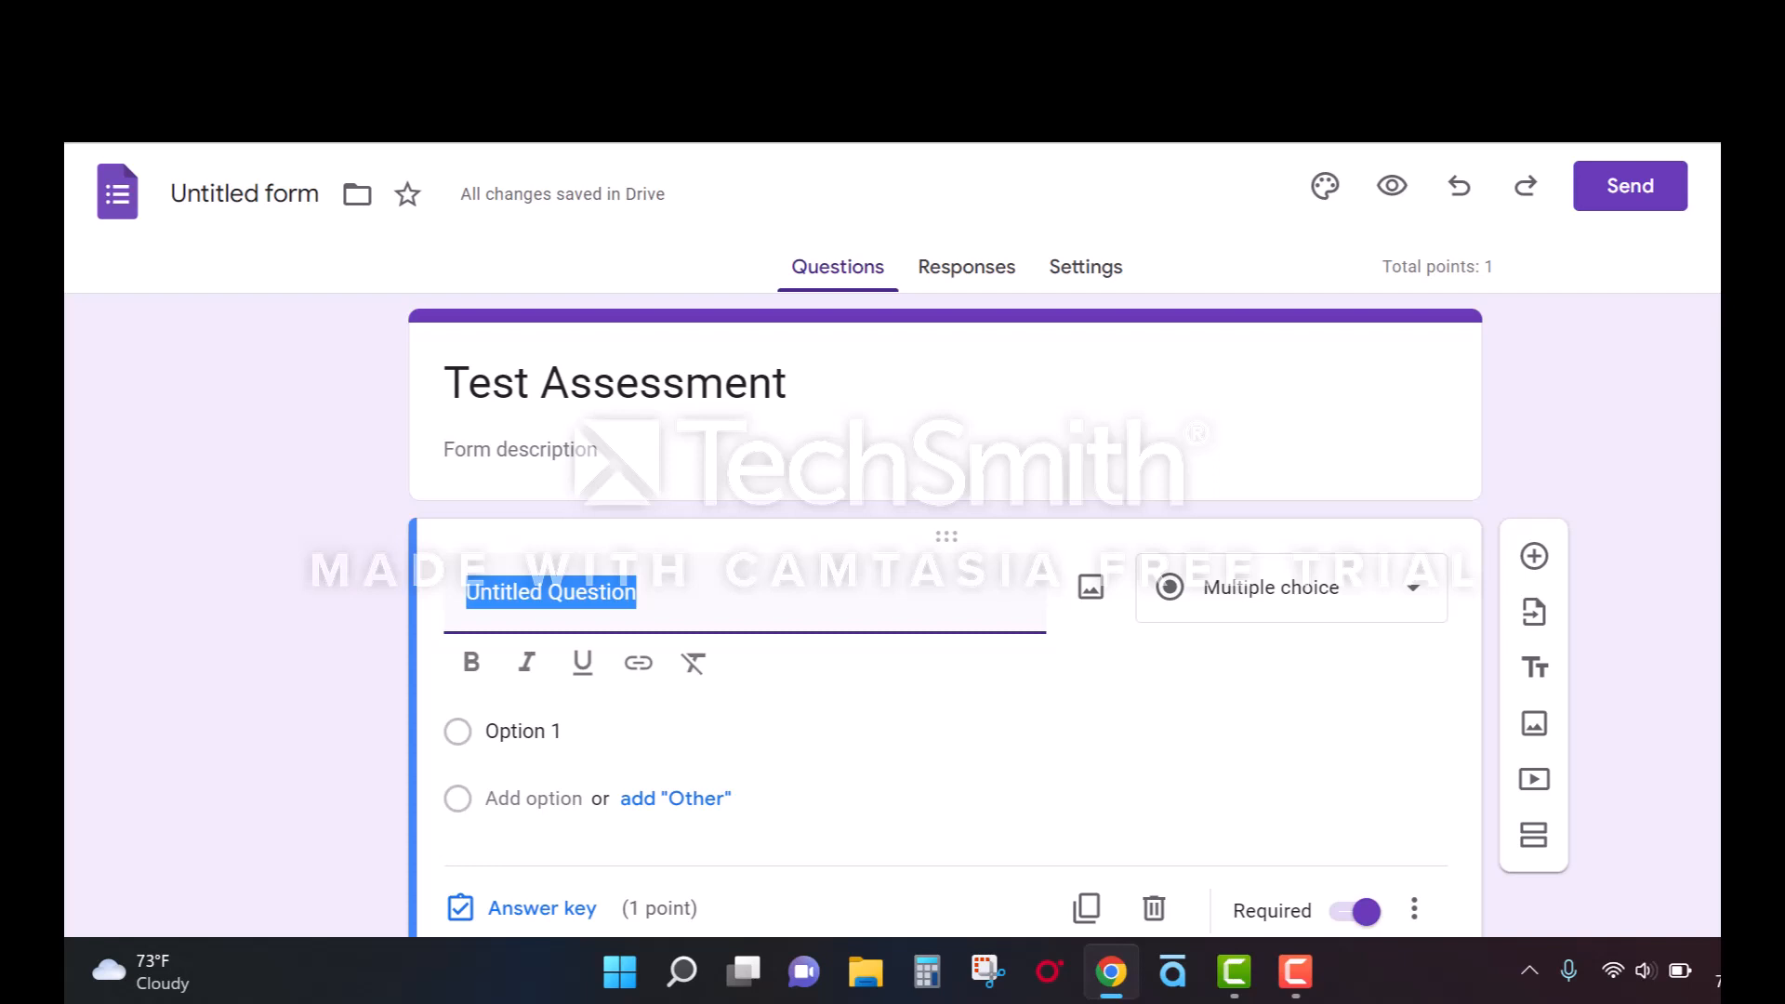
{"action": "type", "text": "How "}
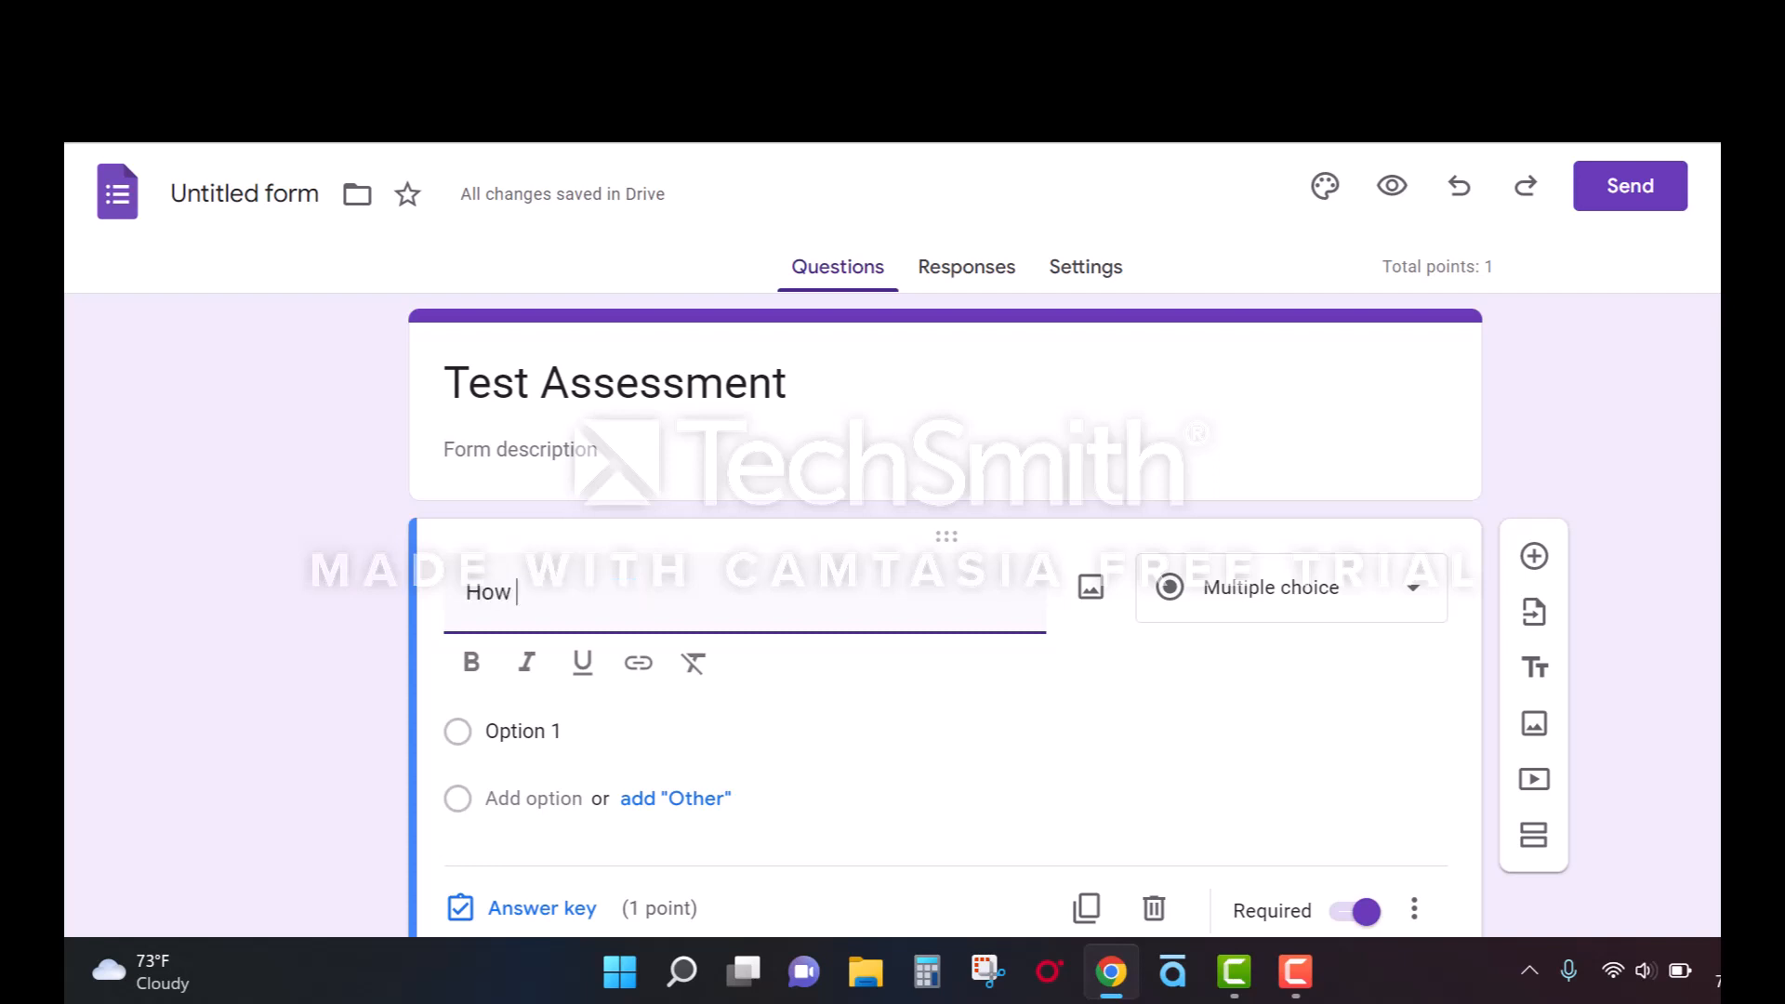
{"action": "type", "text": "do you set up a Goog"}
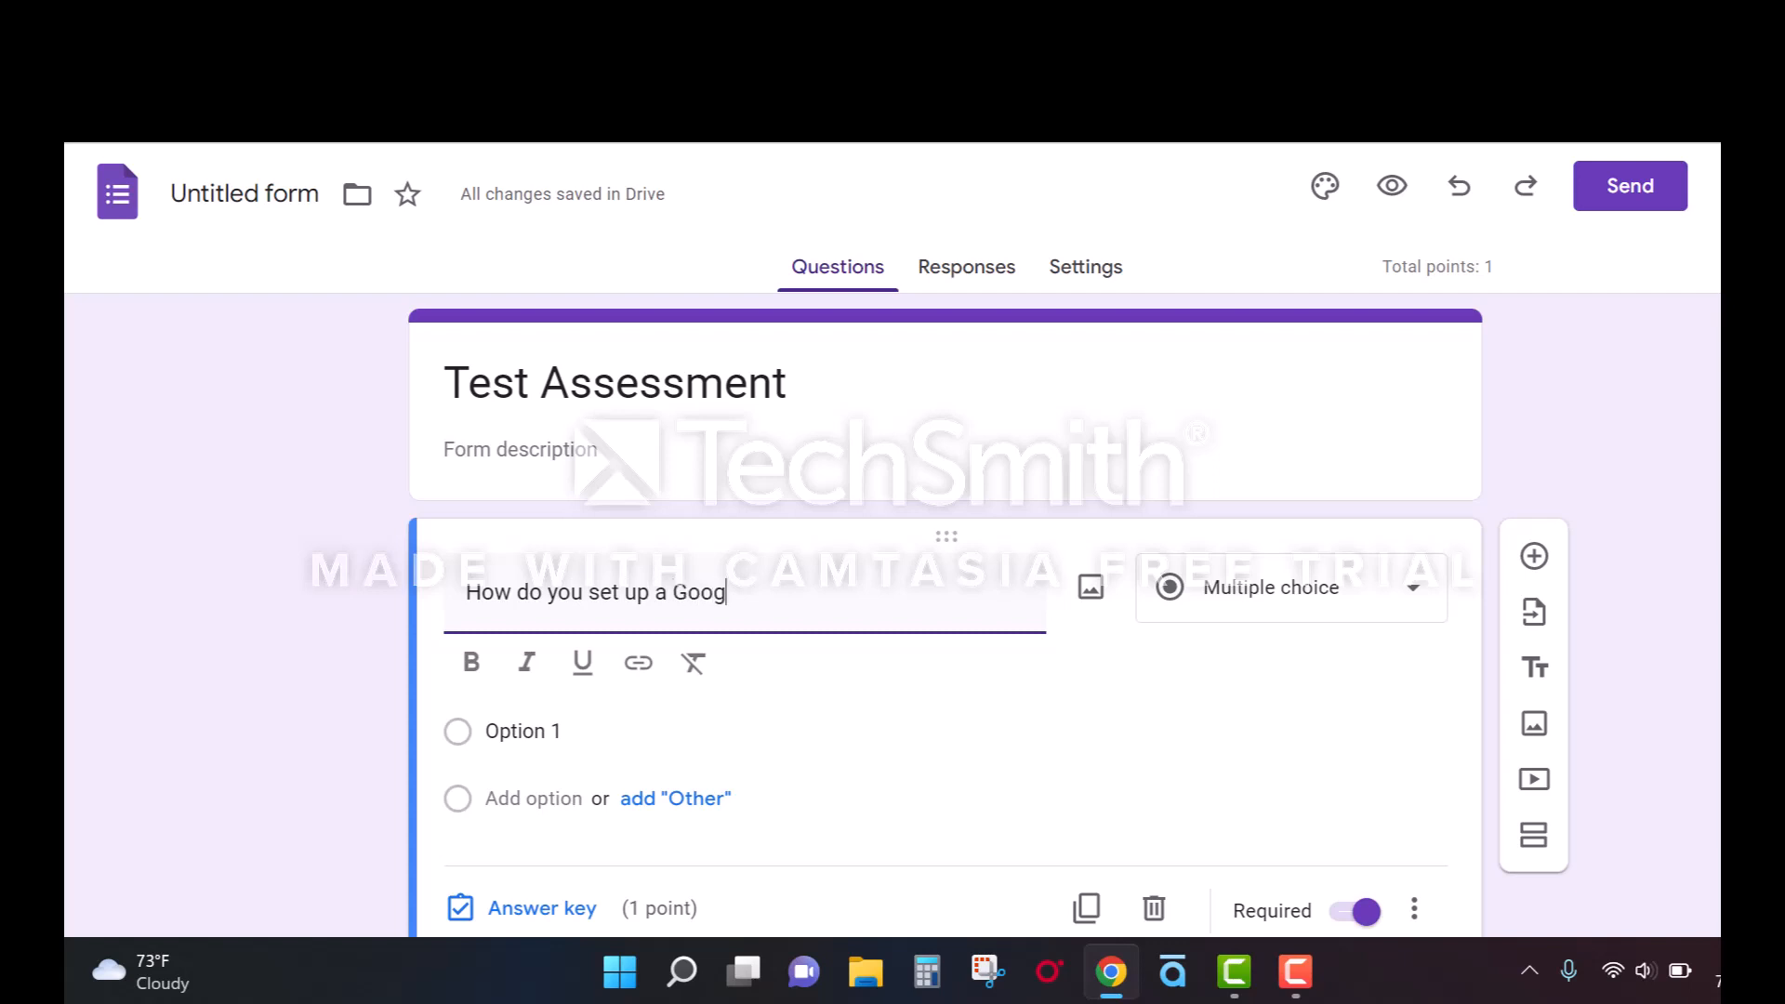
{"action": "type", "text": "le Form as an assessment"}
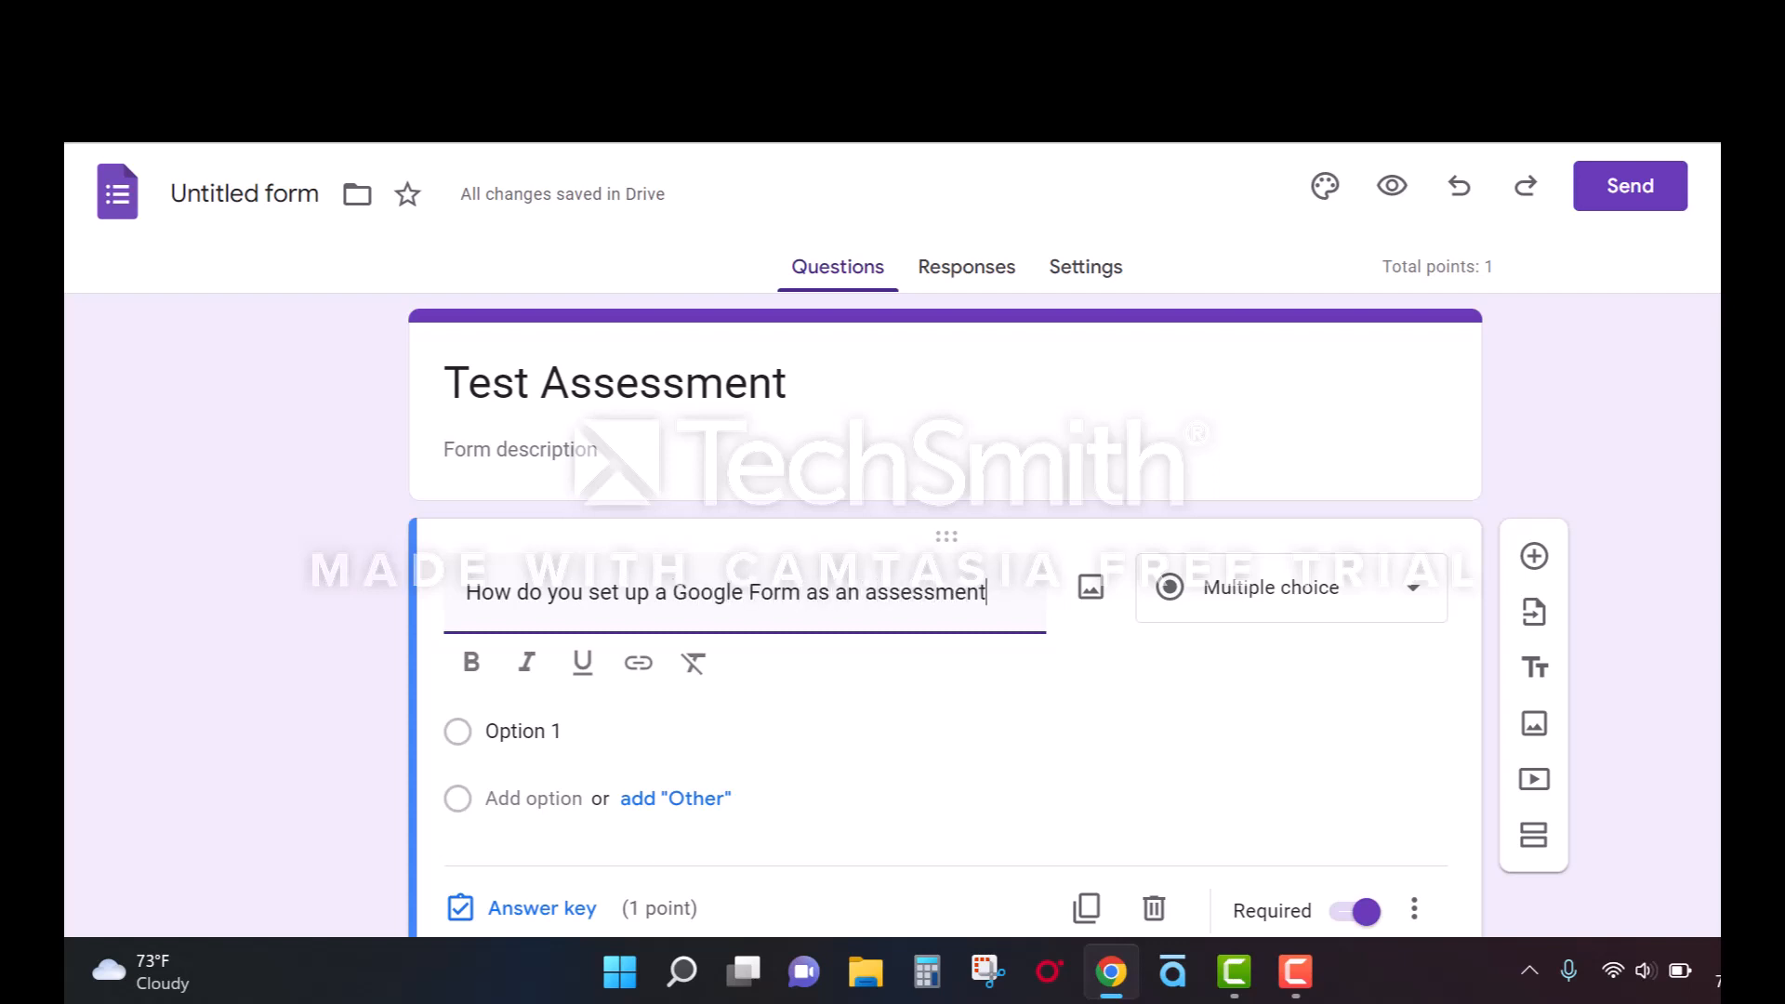
{"action": "type", "text": "?"}
Review the question types available for the assessment question.
{"action": "mouse_move", "coordinate": [1383, 748]}
{"action": "left_click", "coordinate": [1414, 595]}
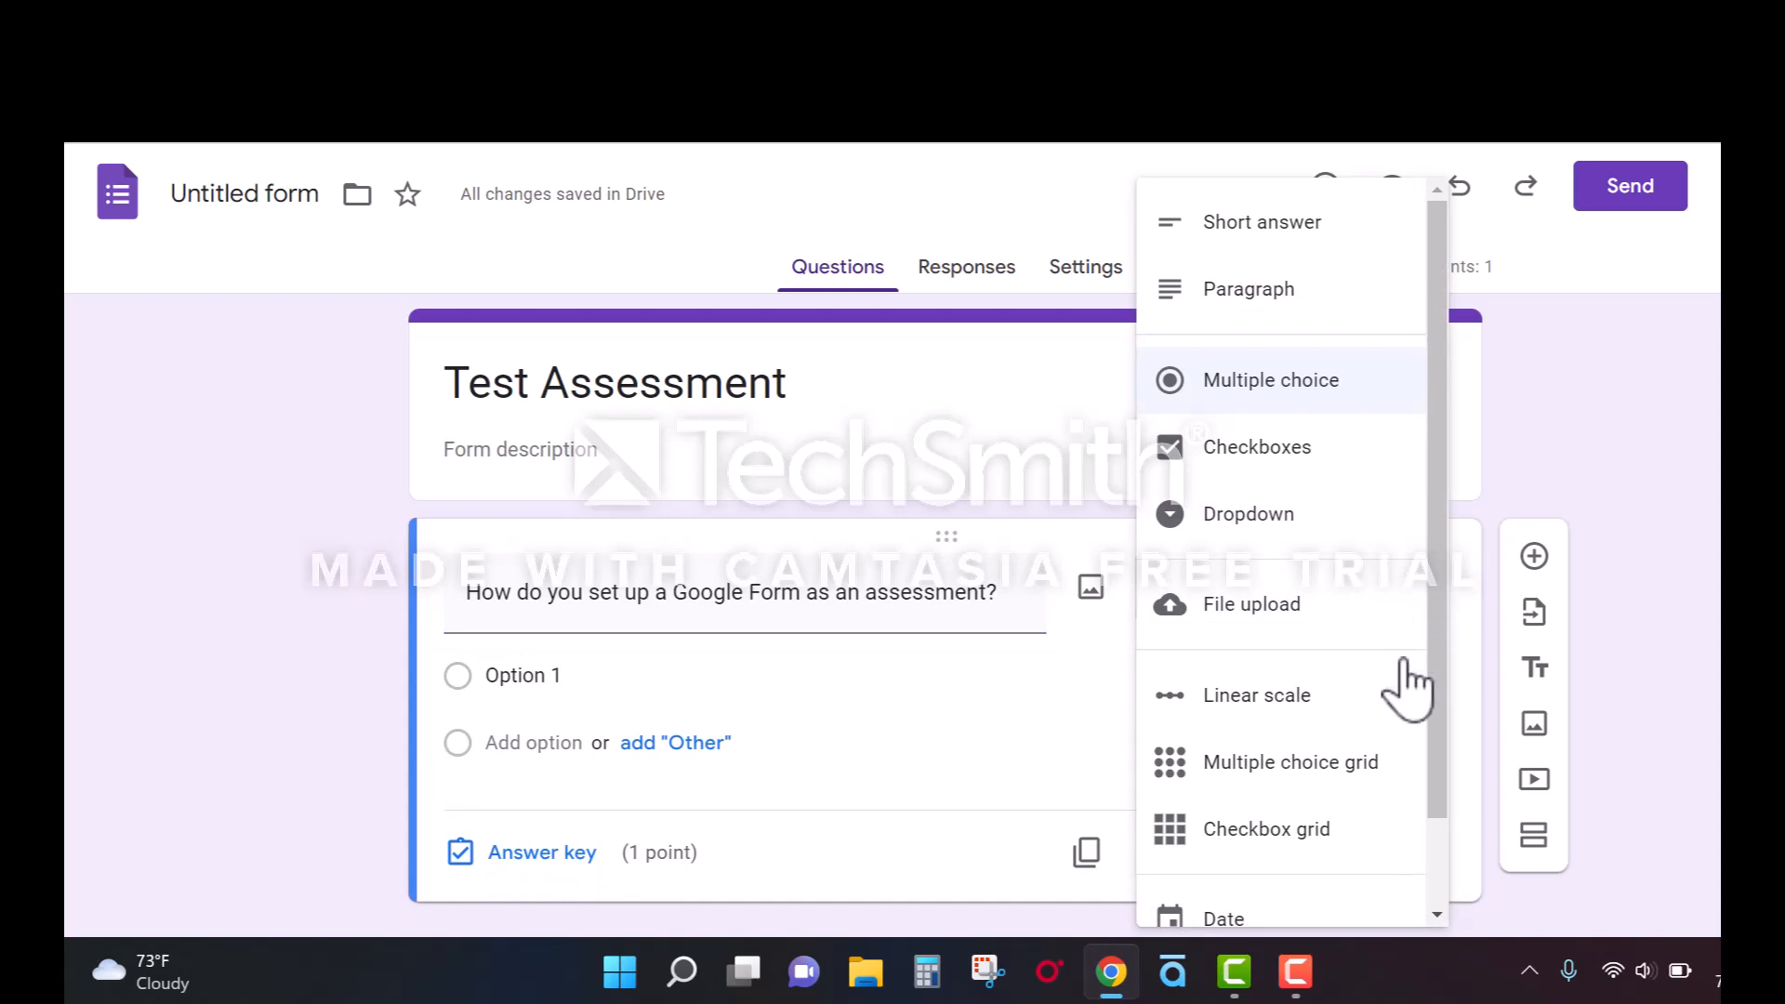
{"action": "scroll", "coordinate": [1409, 688], "scroll_direction": "down", "scroll_amount": 1}
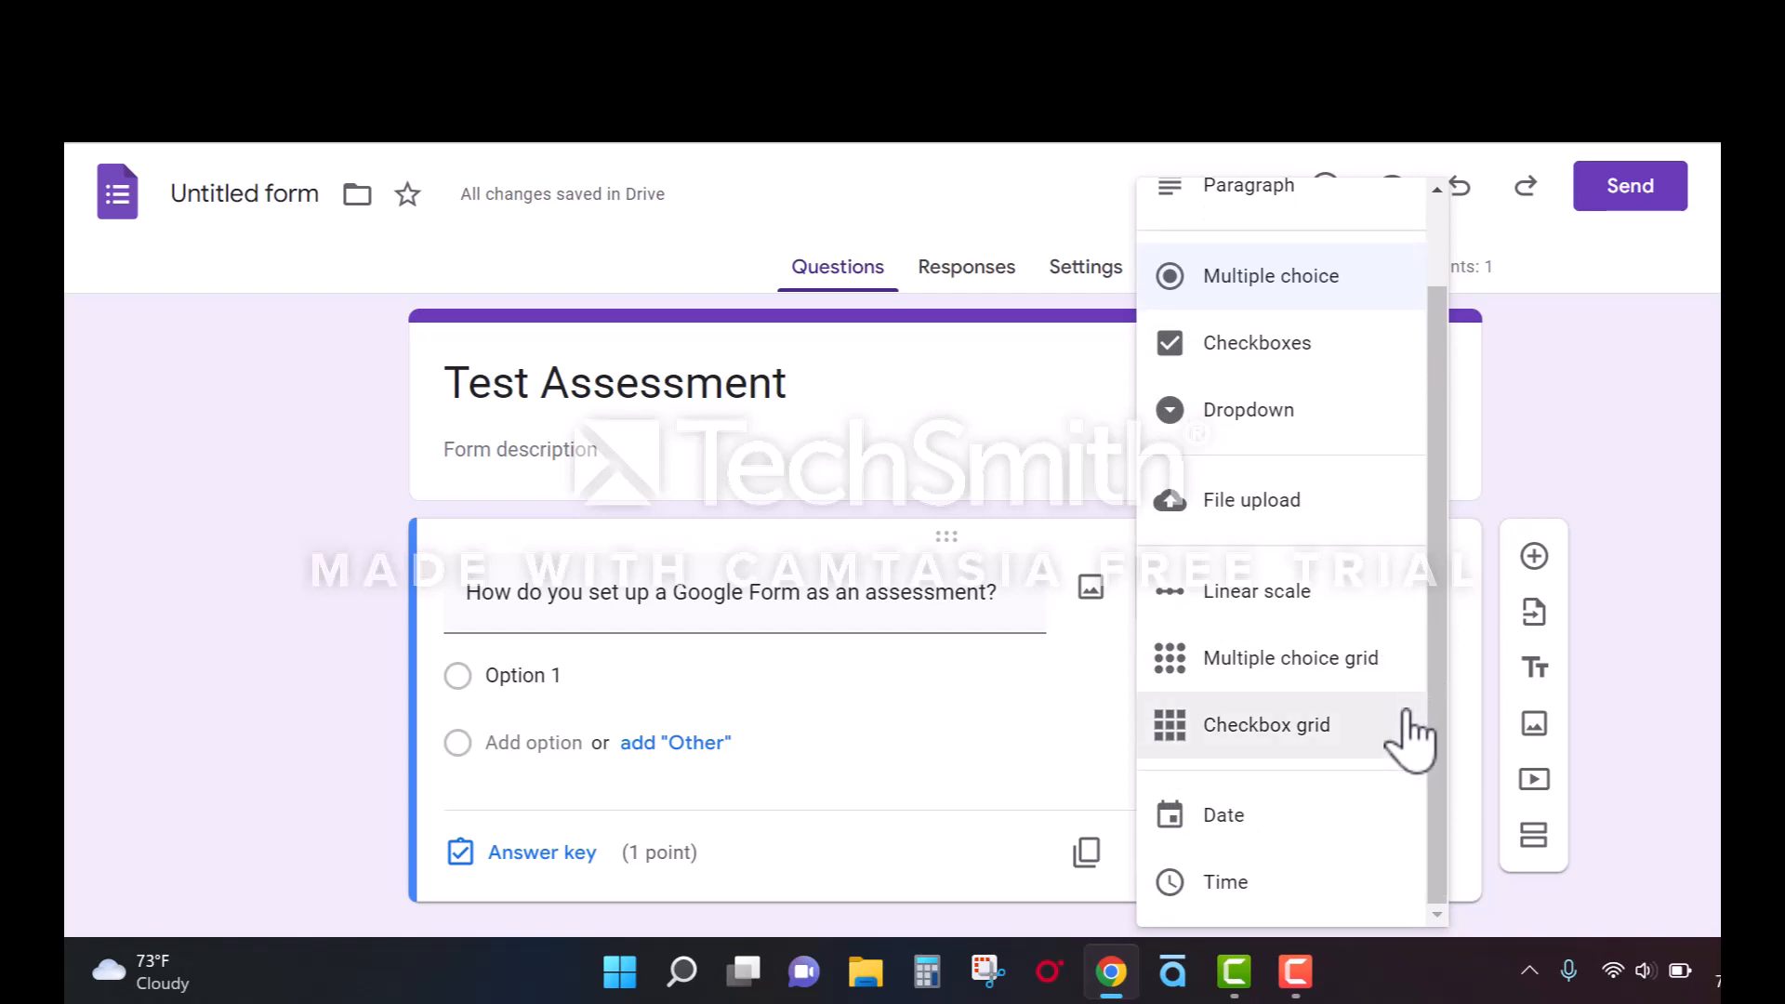
{"action": "left_click", "coordinate": [1046, 484]}
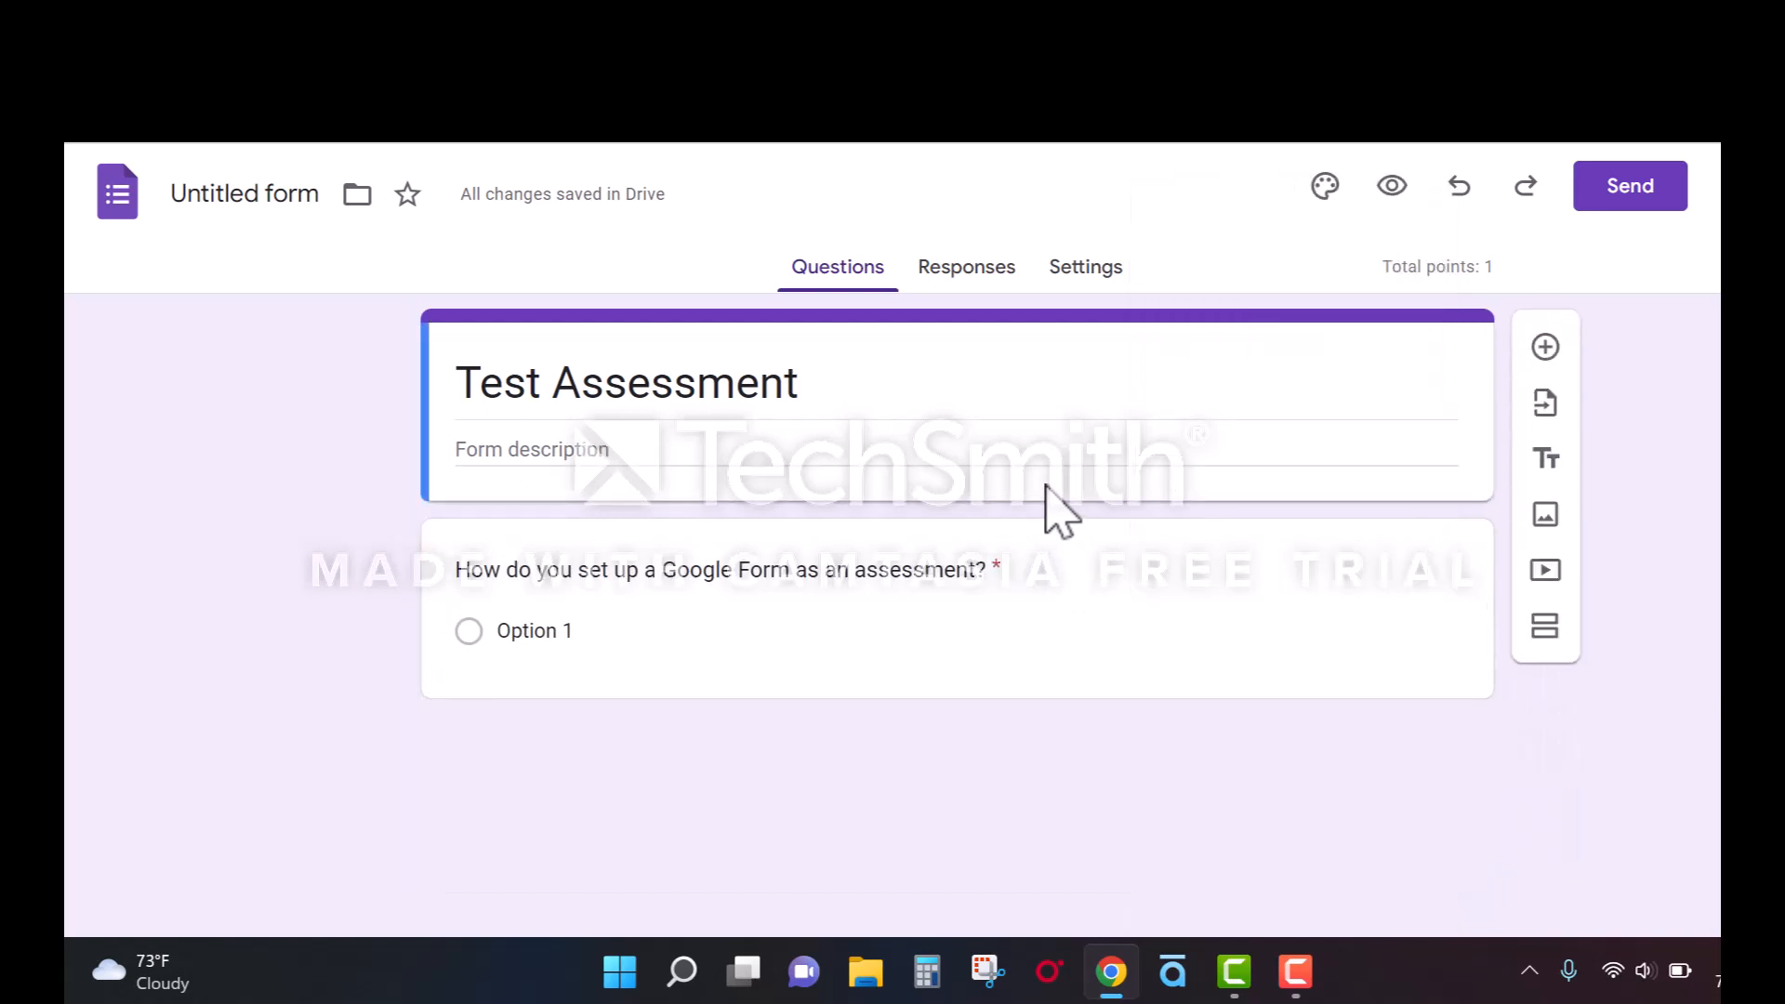
Set the question's first answer option to "I don't know".
{"action": "left_click", "coordinate": [755, 603]}
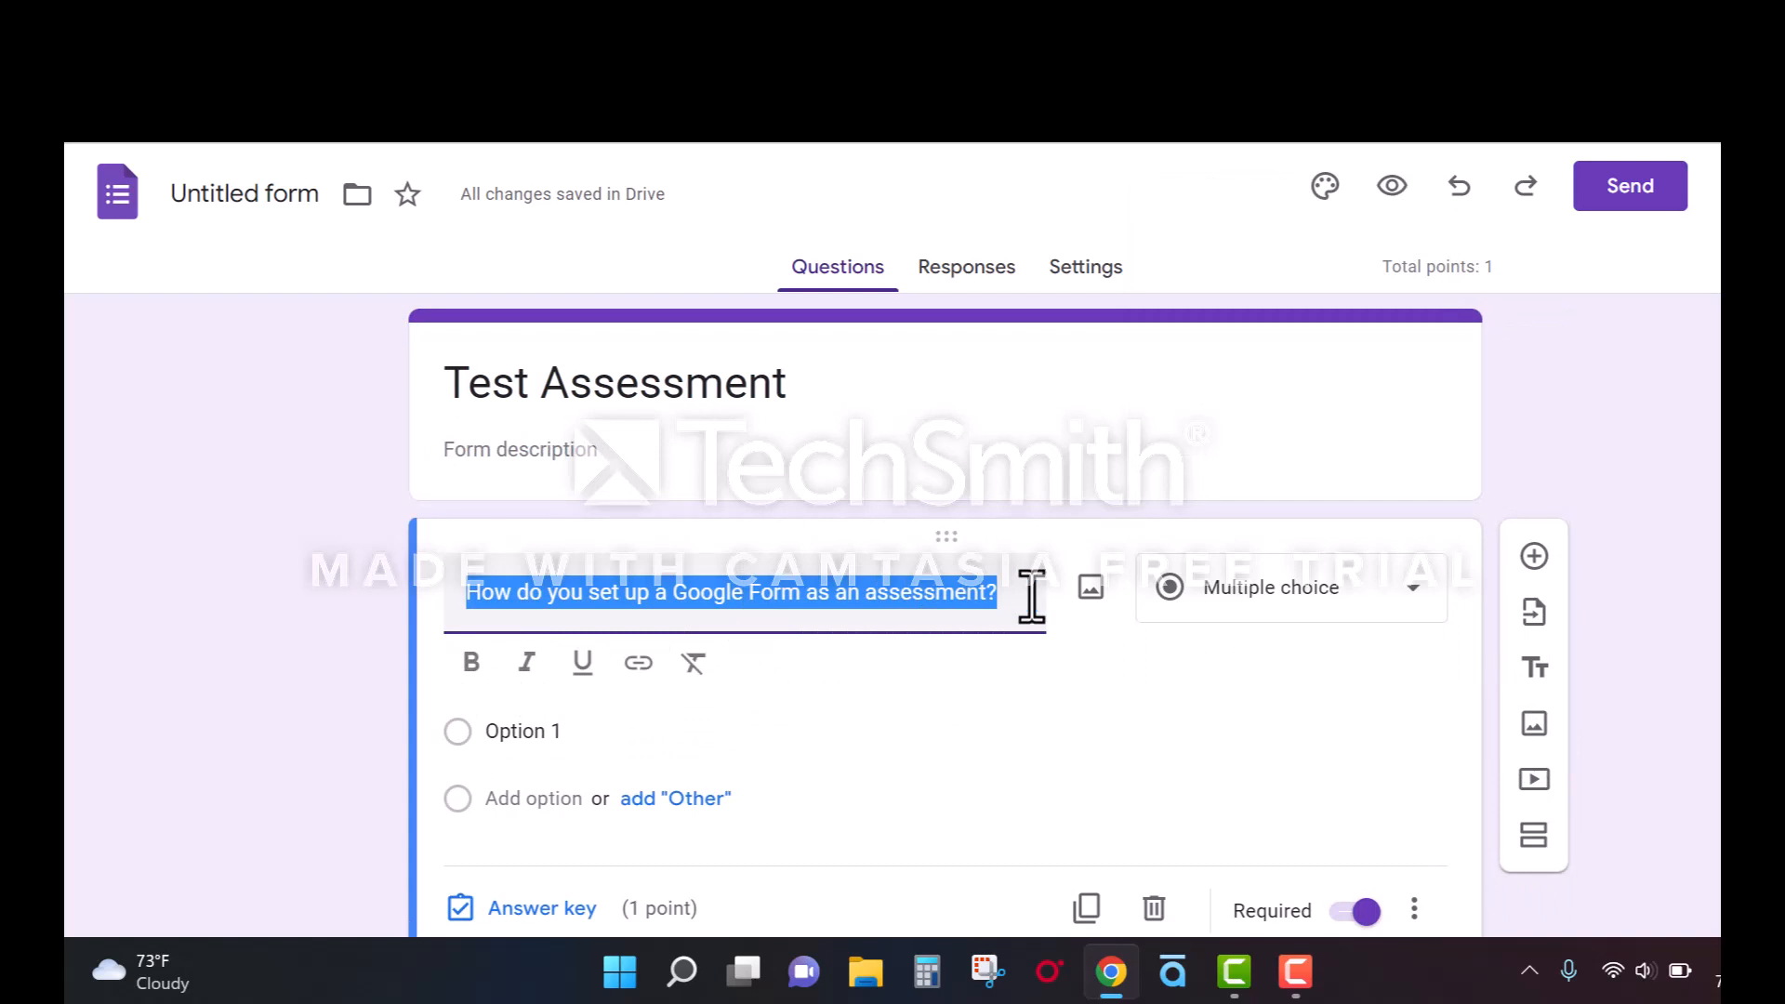
{"action": "key", "text": "Tab"}
{"action": "key", "text": "Tab"}
{"action": "key", "text": "Tab"}
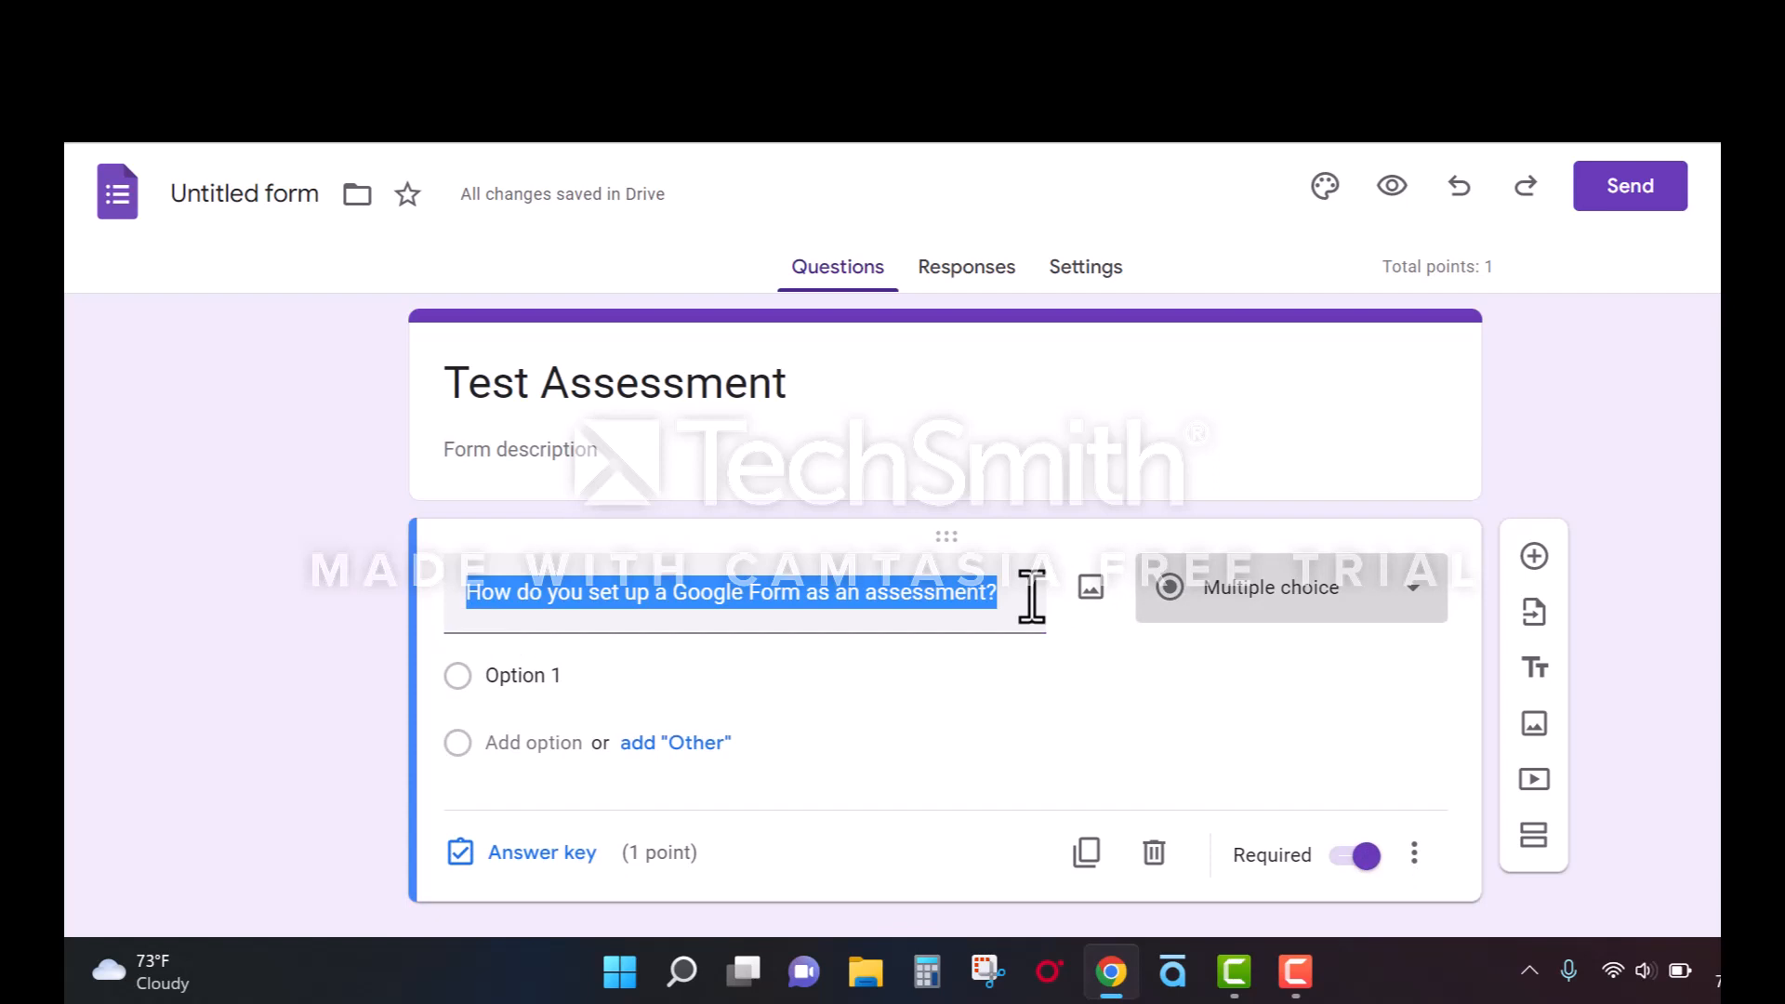
{"action": "key", "text": "Tab"}
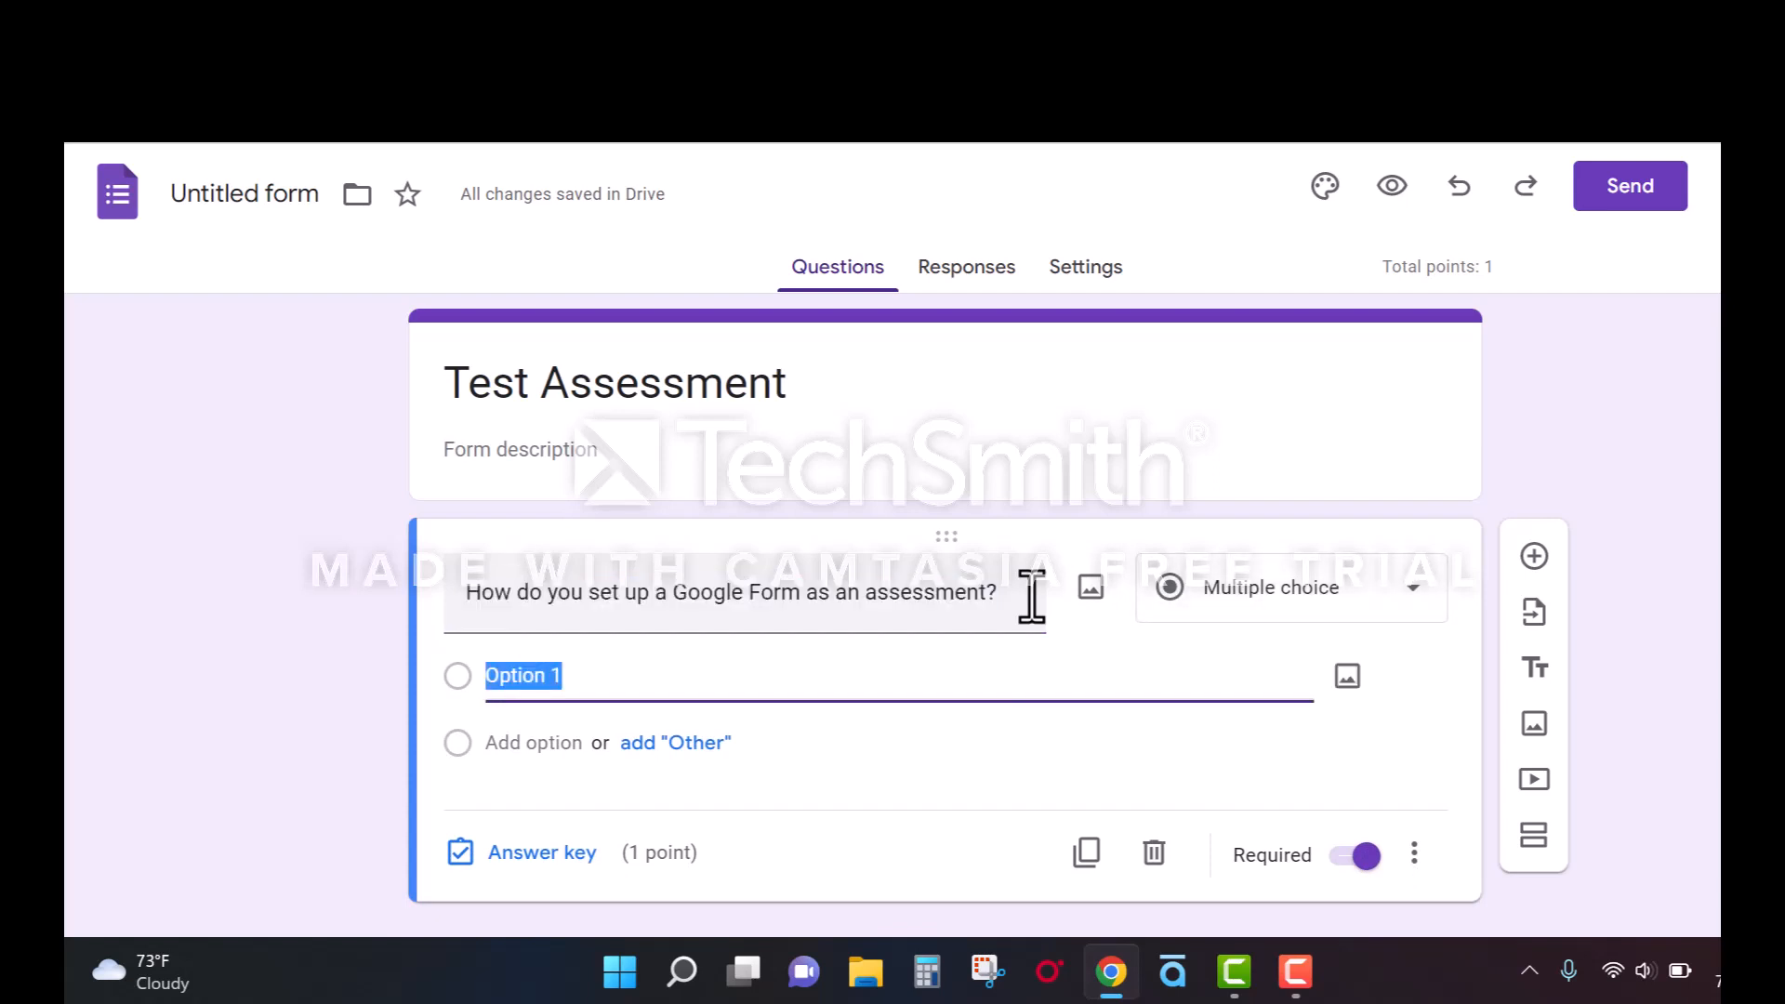
{"action": "type", "text": "I don't "}
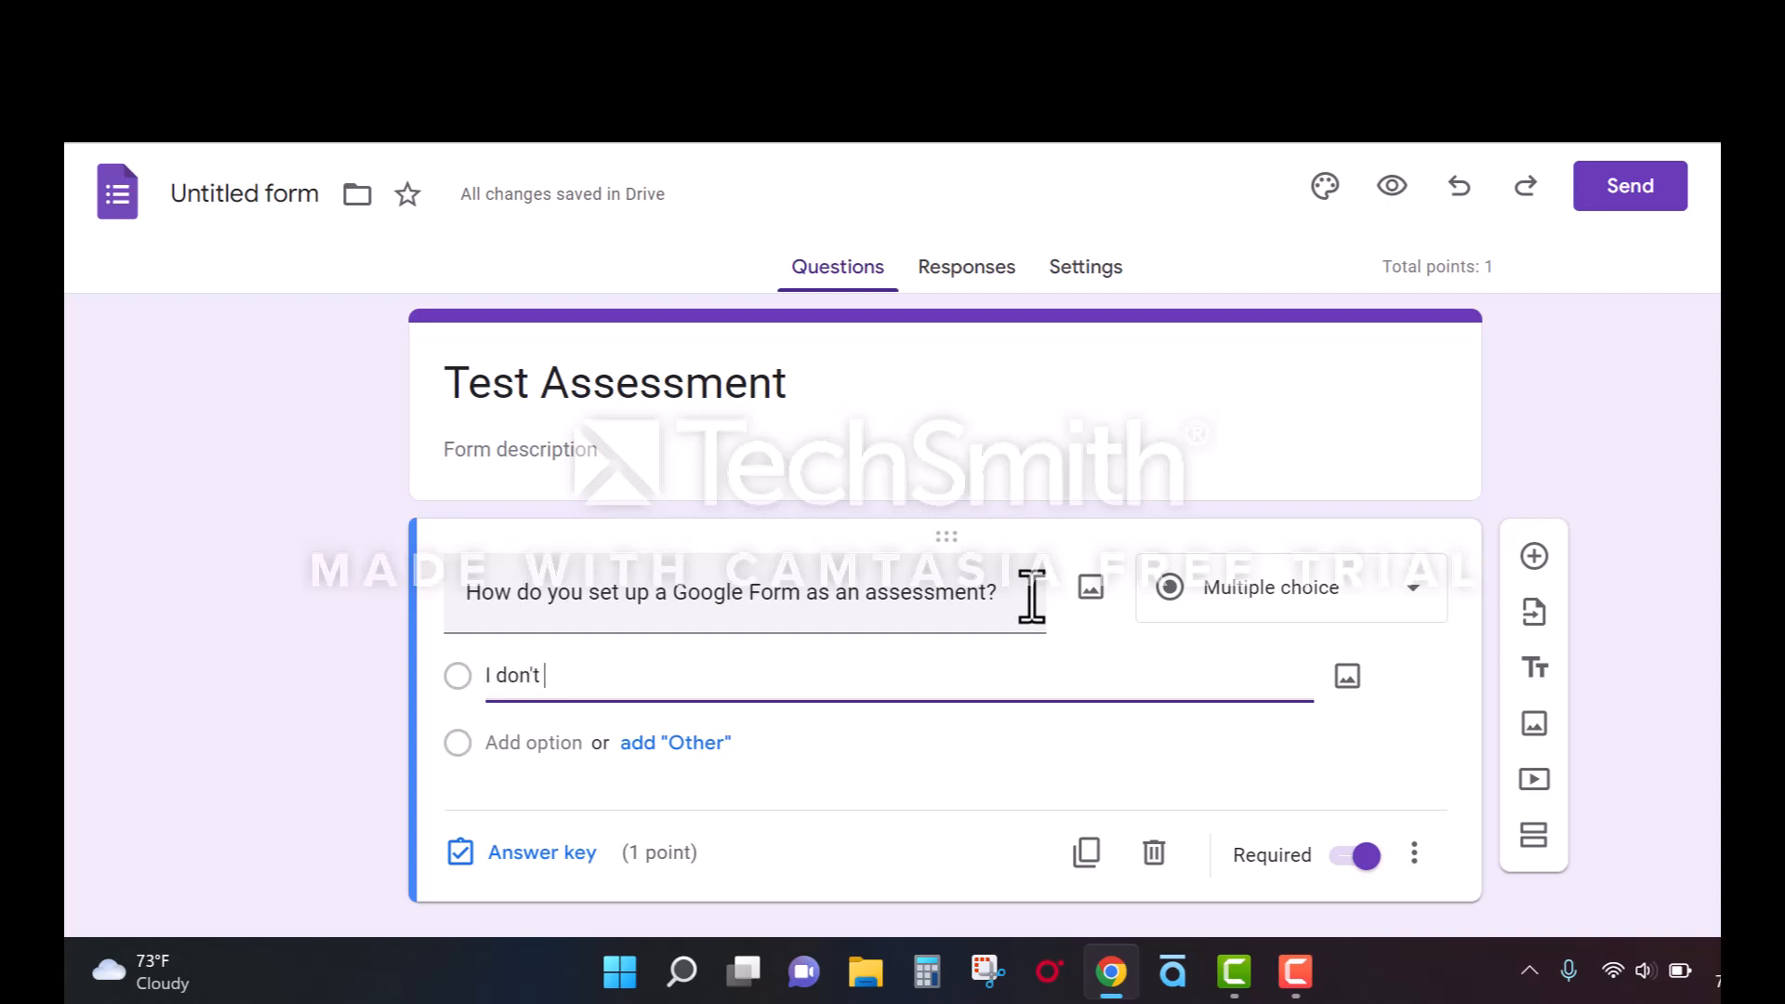
{"action": "type", "text": "know"}
Add a second answer option reading: Go into the Settings and select "Make This a Quiz".
{"action": "key", "text": "Tab"}
{"action": "key", "text": "Tab"}
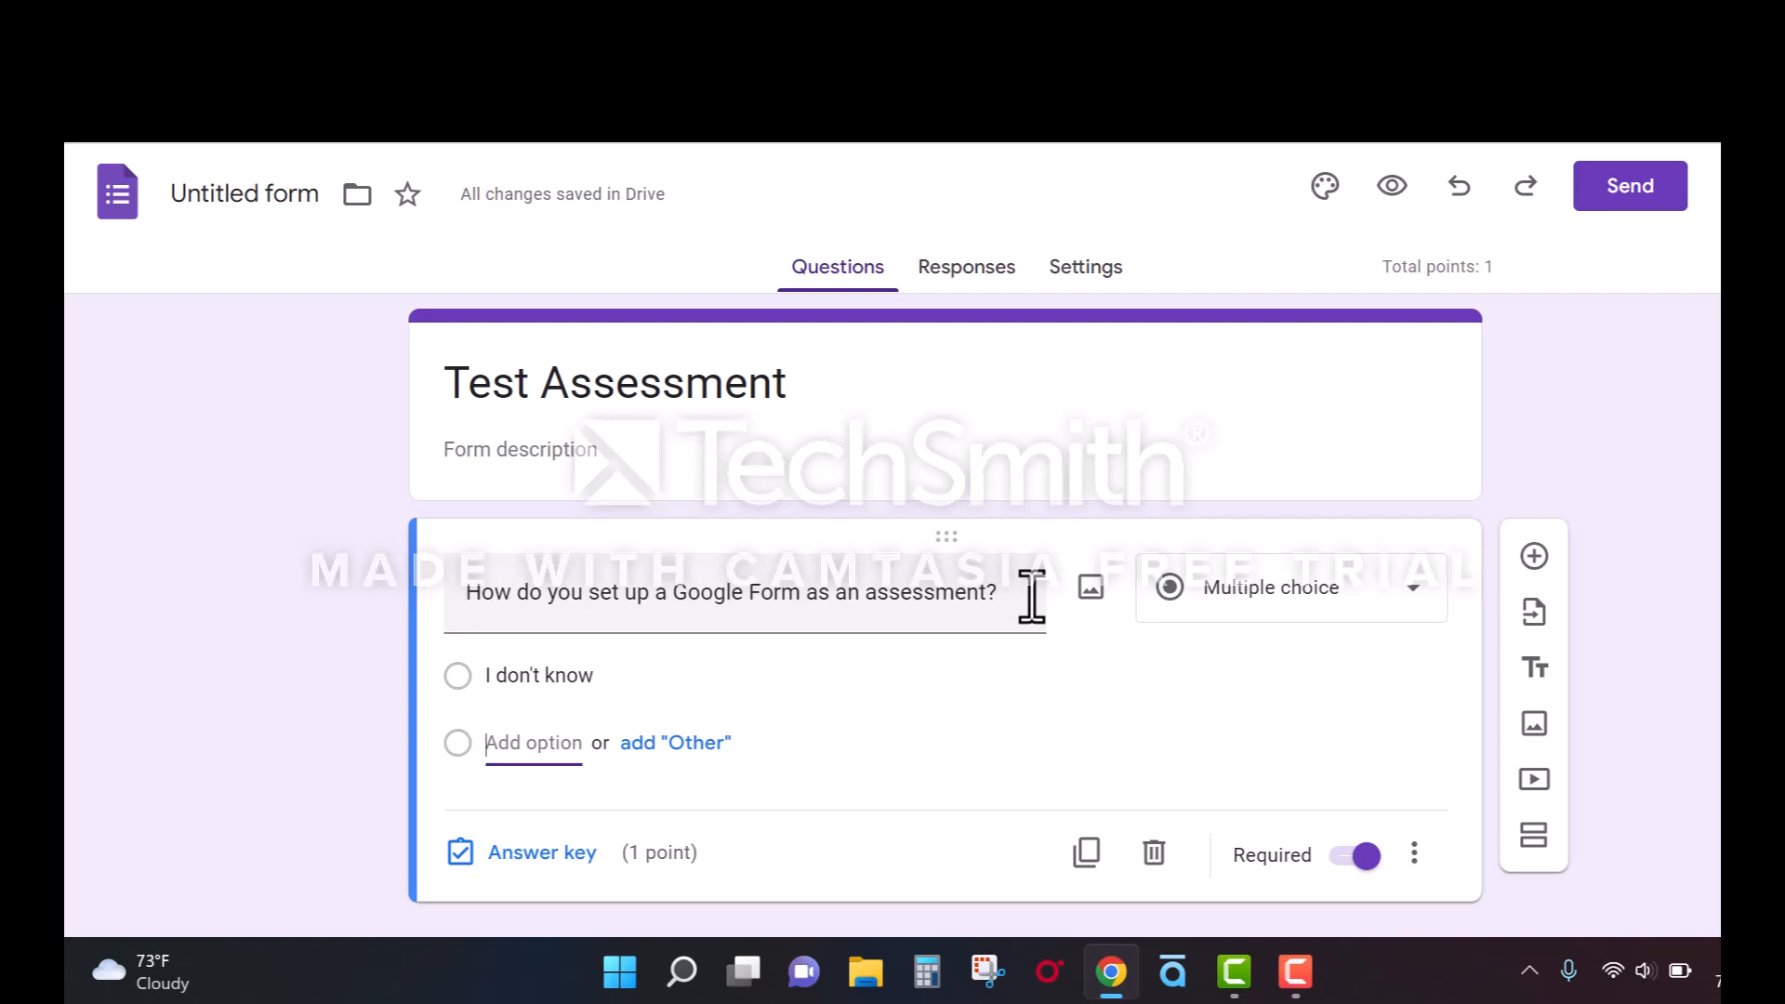
{"action": "type", "text": "Go into the S"}
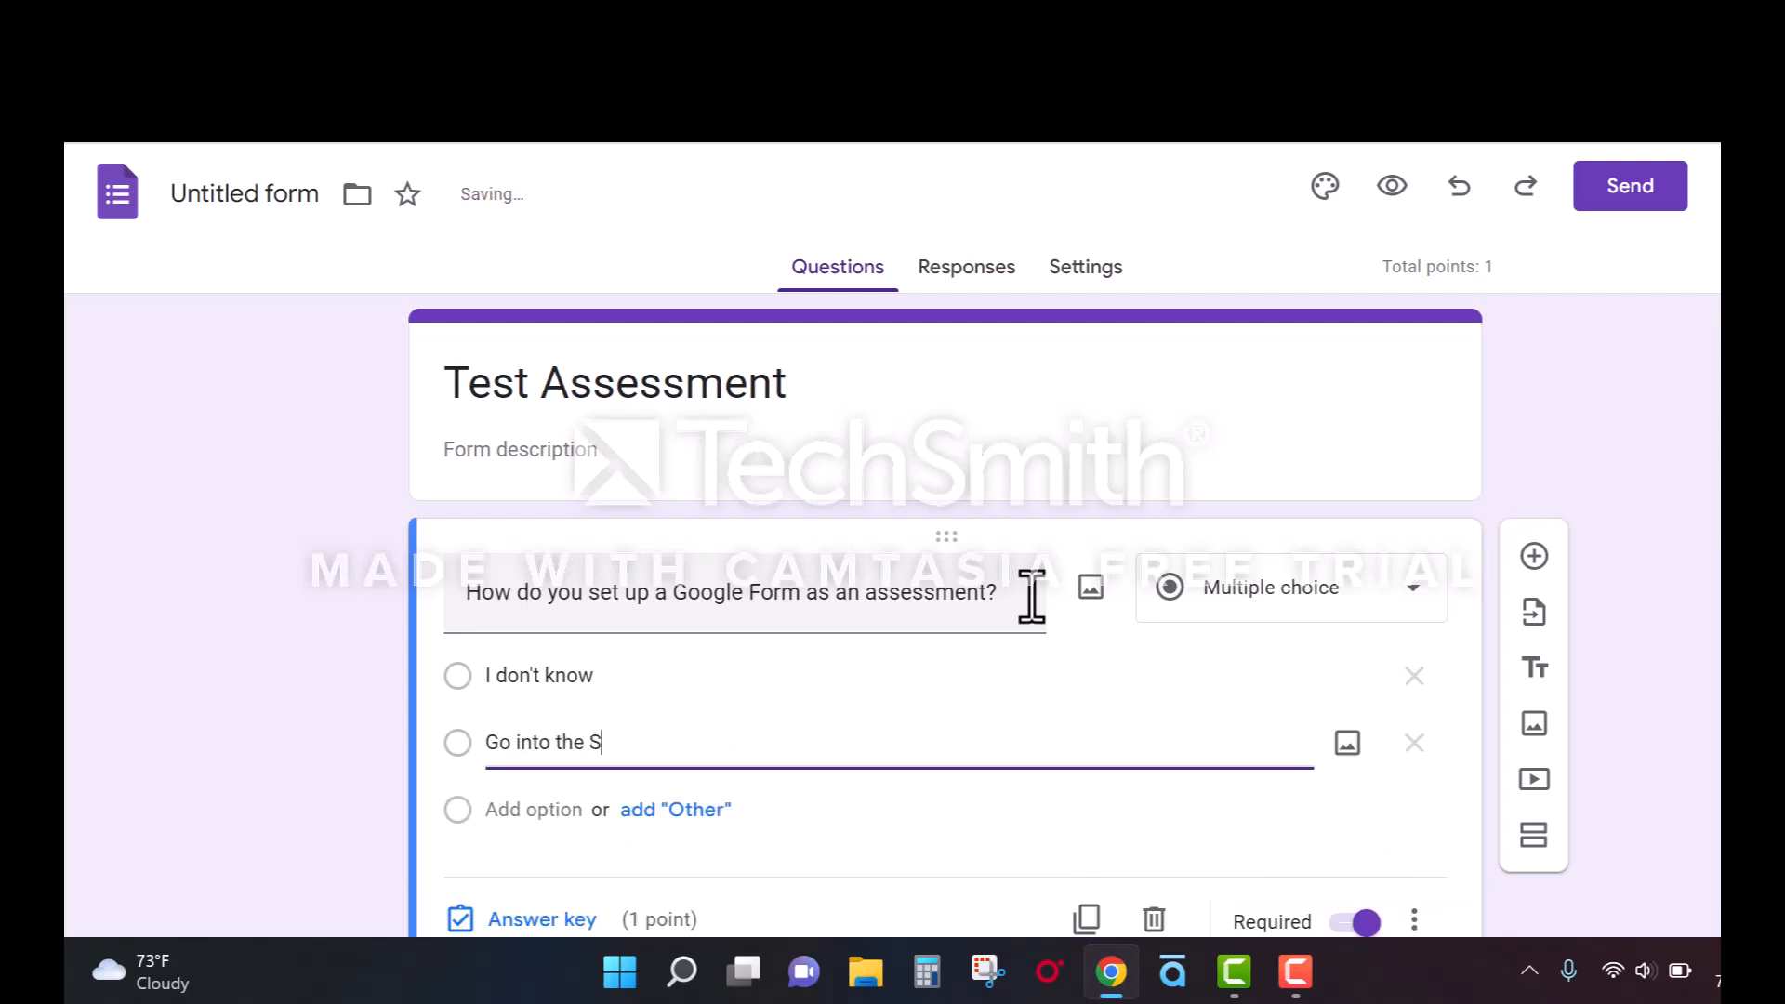
{"action": "type", "text": "ettings and "}
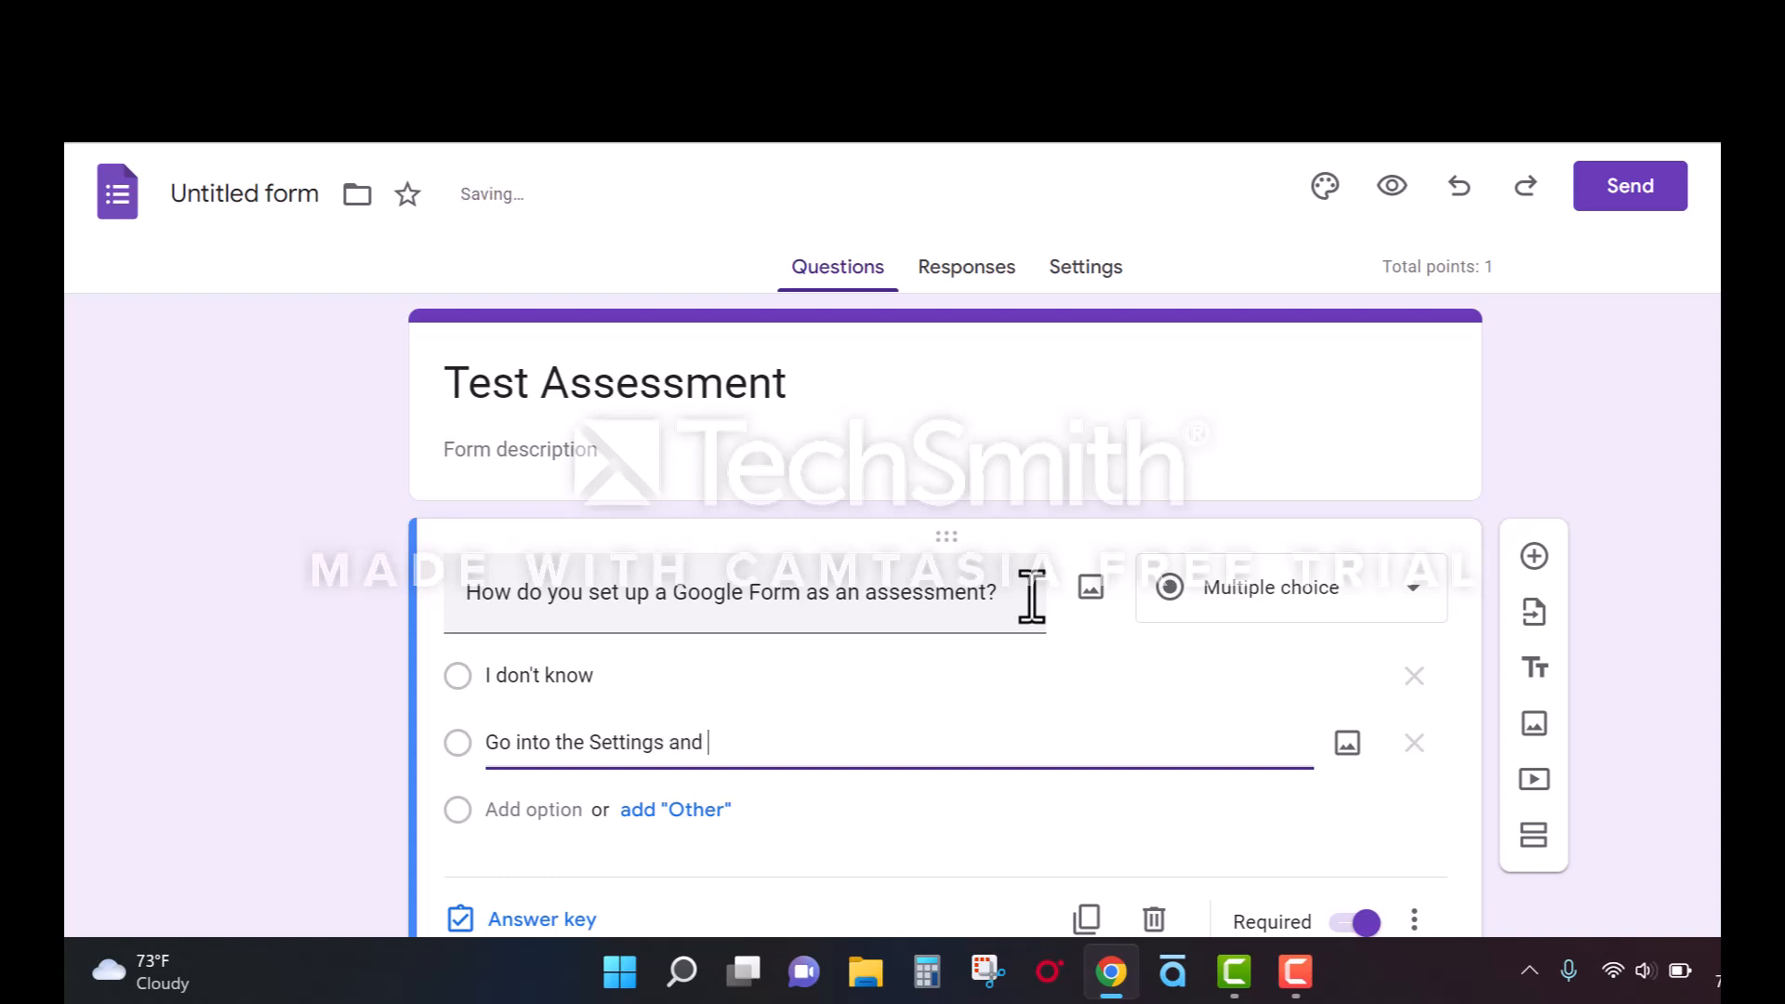
{"action": "type", "text": "select \"Make This "}
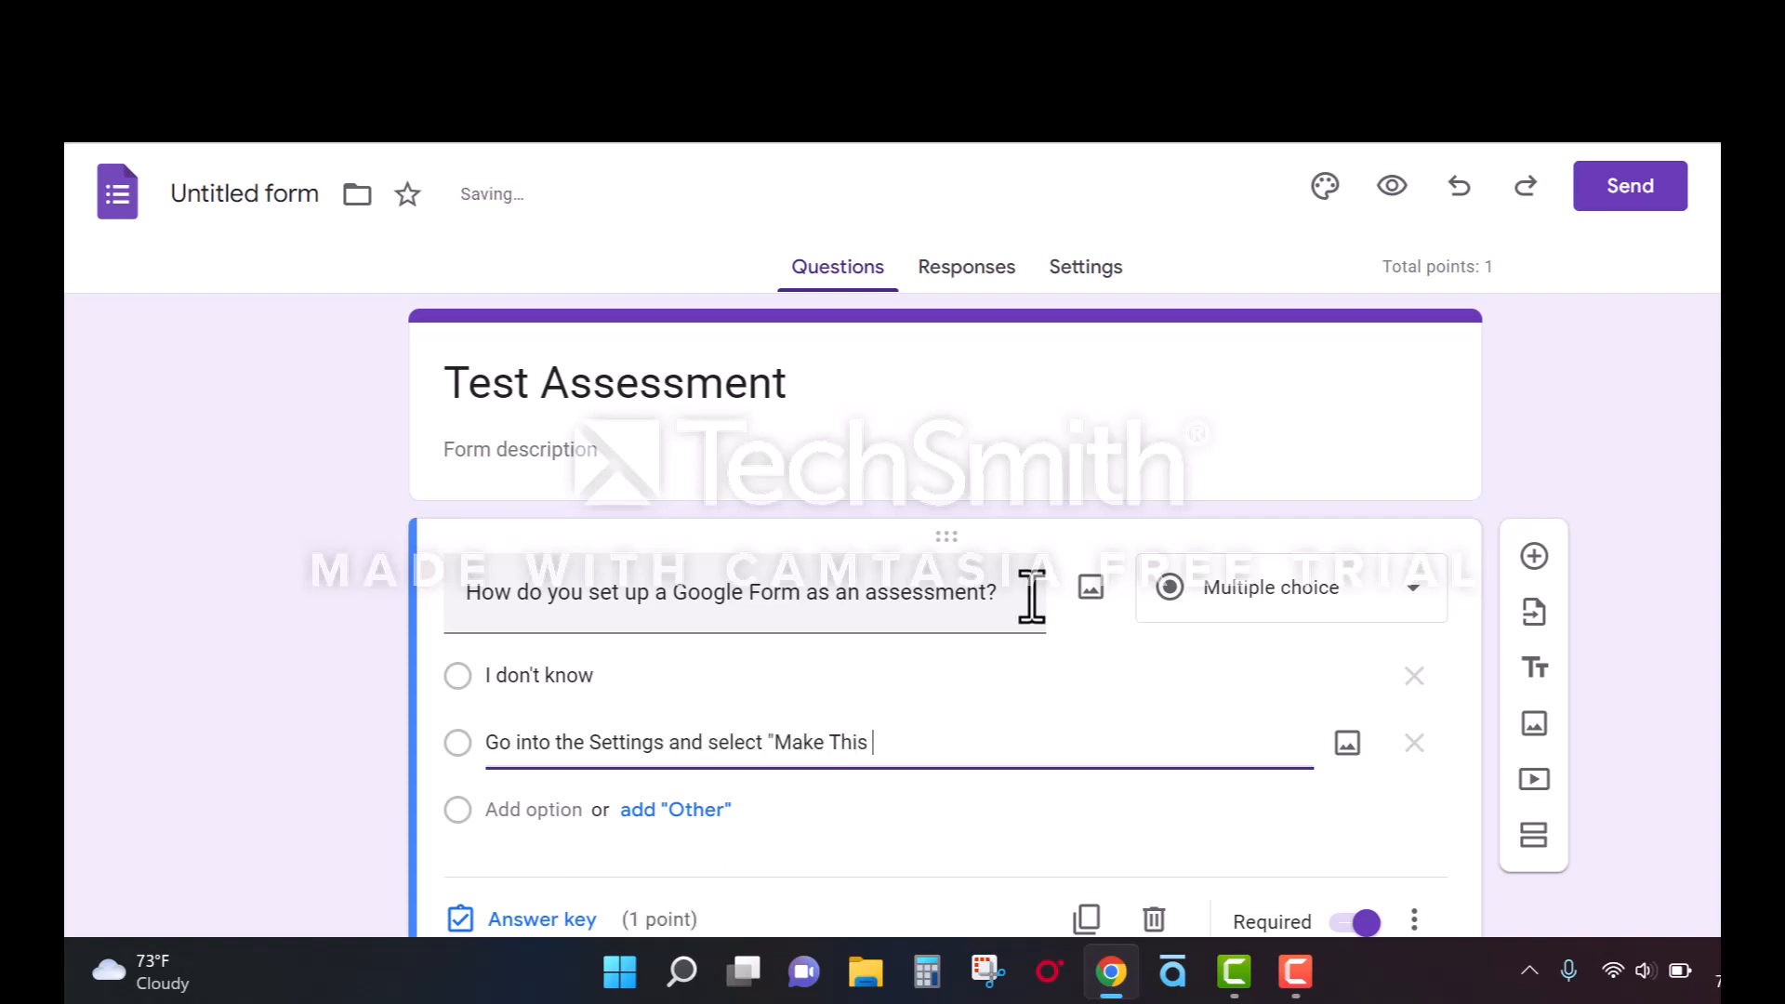
{"action": "type", "text": "a Quiz"}
Add a third answer option reading "You can do this?".
{"action": "key", "text": "Tab"}
{"action": "key", "text": "Tab"}
{"action": "key", "text": "Tab"}
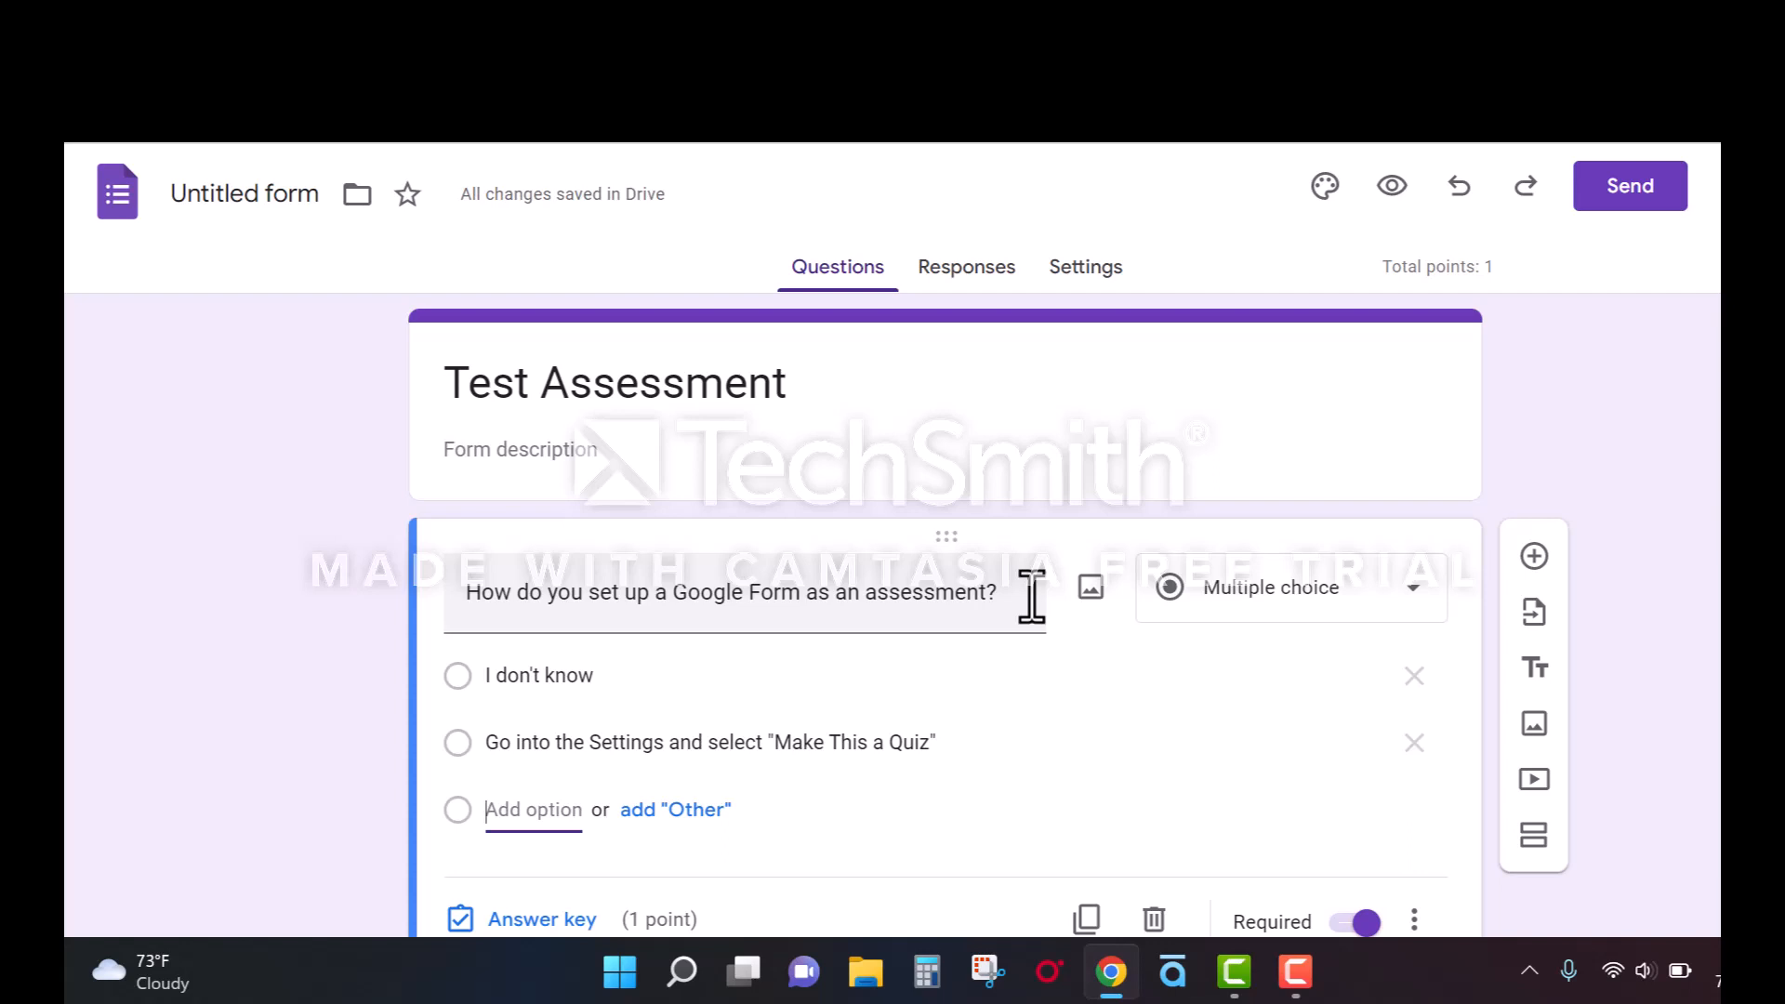
{"action": "type", "text": "You ca"}
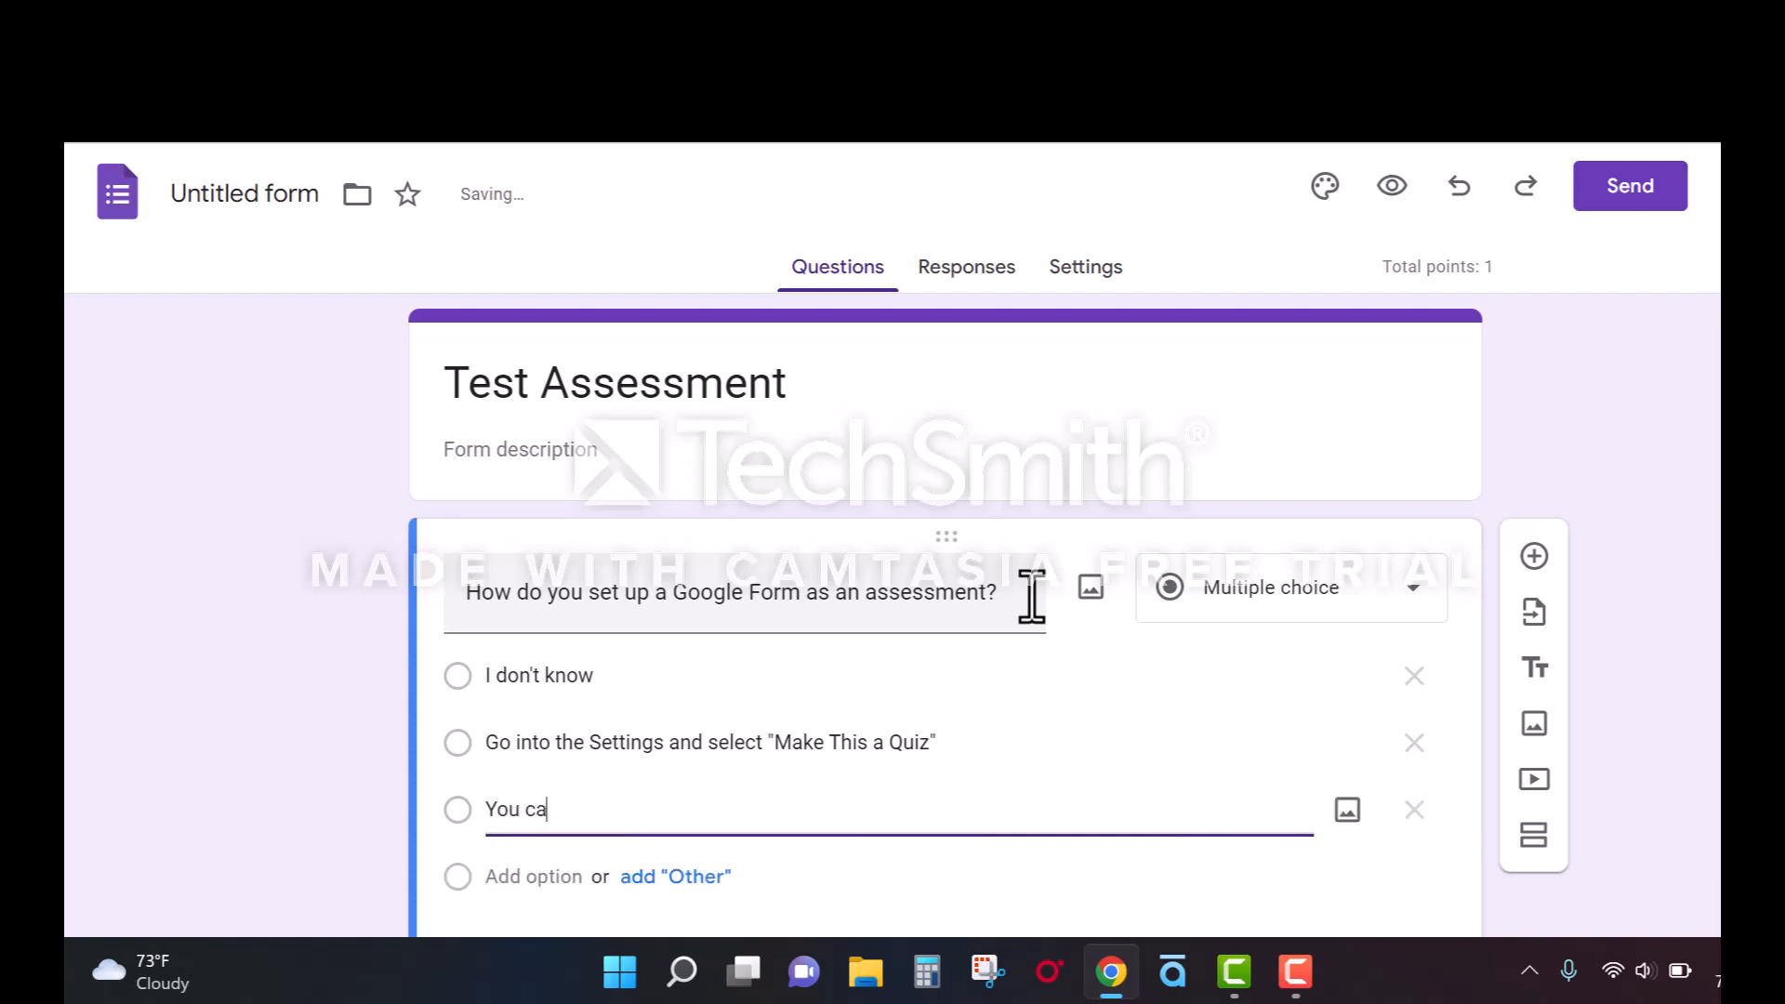
{"action": "type", "text": "n do this?"}
In the question's answer key, set the value to 1 point and mark the "Make This a Quiz" option as correct.
{"action": "scroll", "coordinate": [1135, 450], "scroll_direction": "down", "scroll_amount": 2}
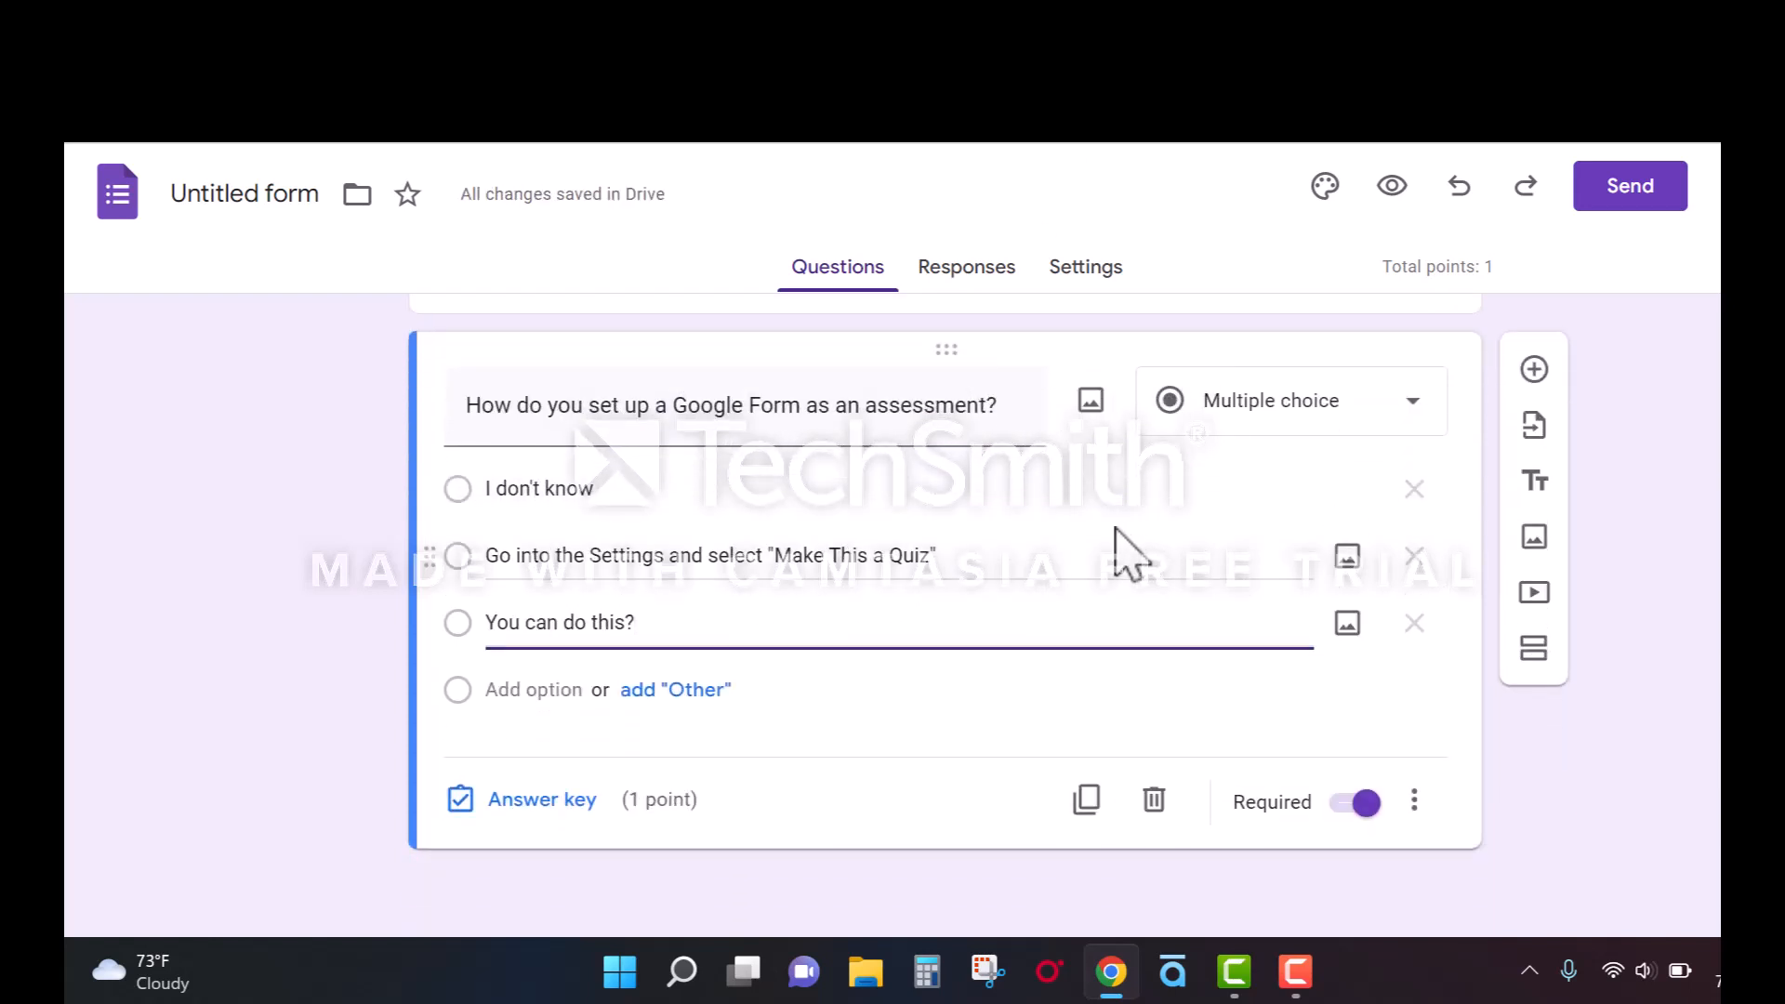
{"action": "left_click", "coordinate": [562, 811]}
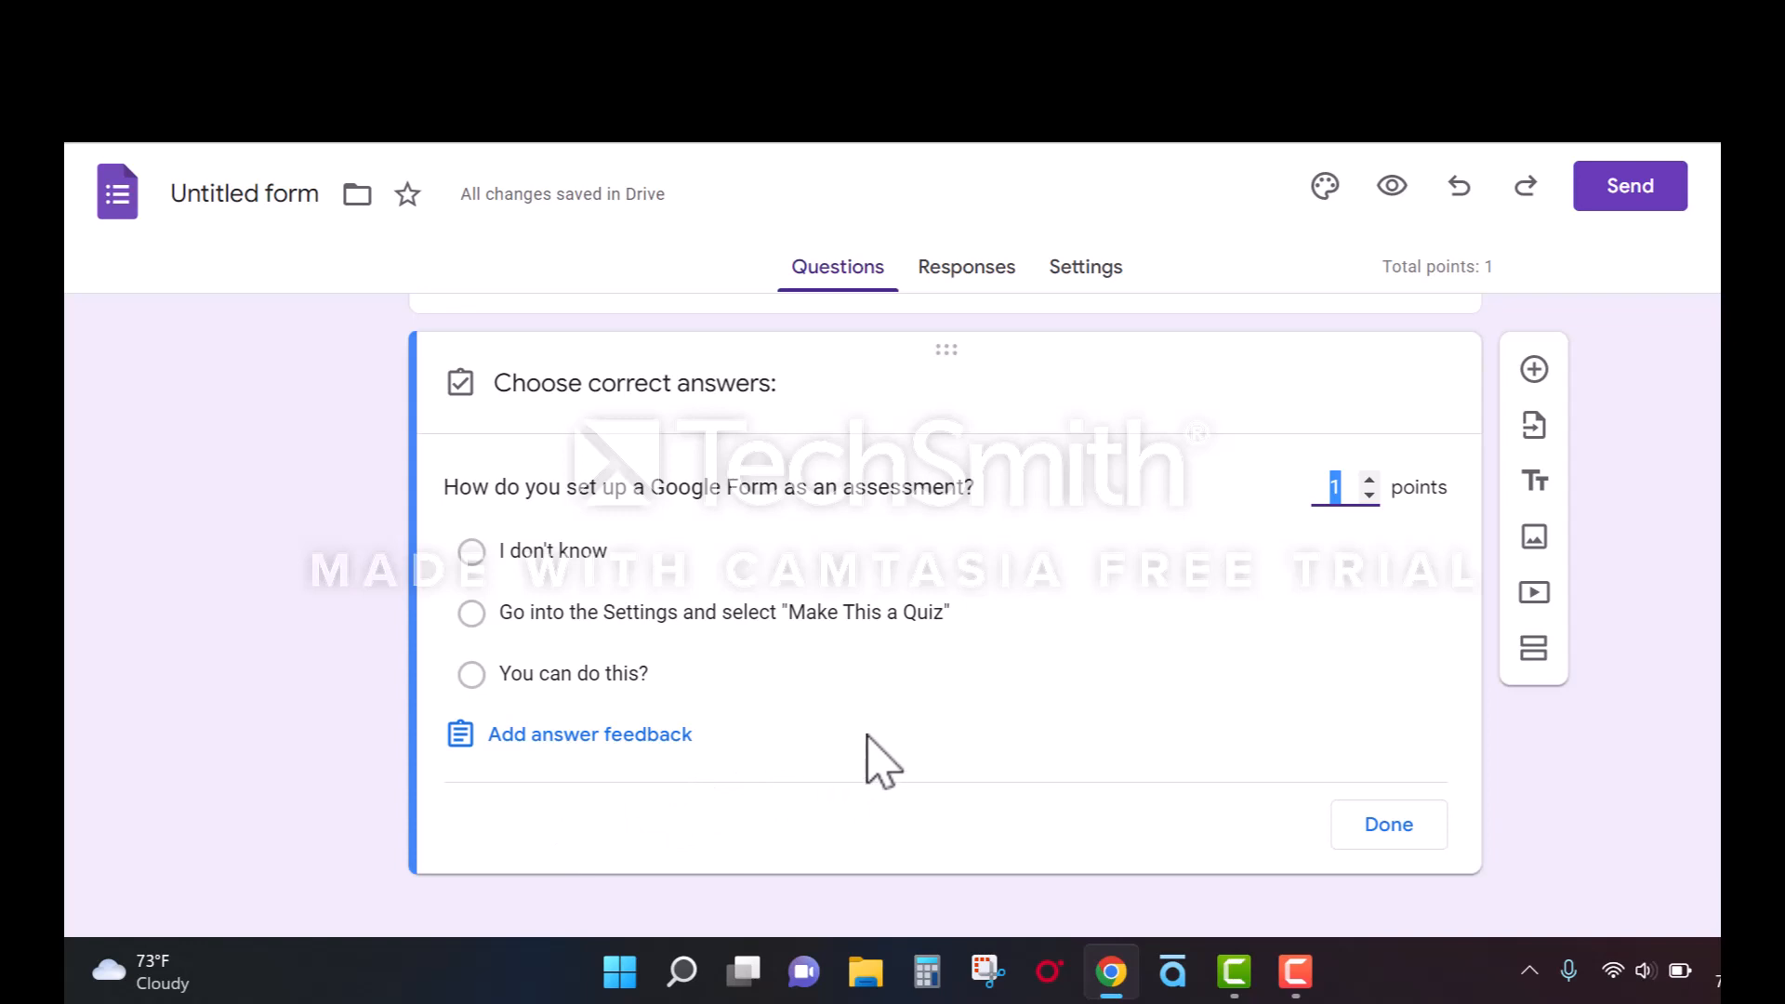
{"action": "left_click", "coordinate": [1374, 480]}
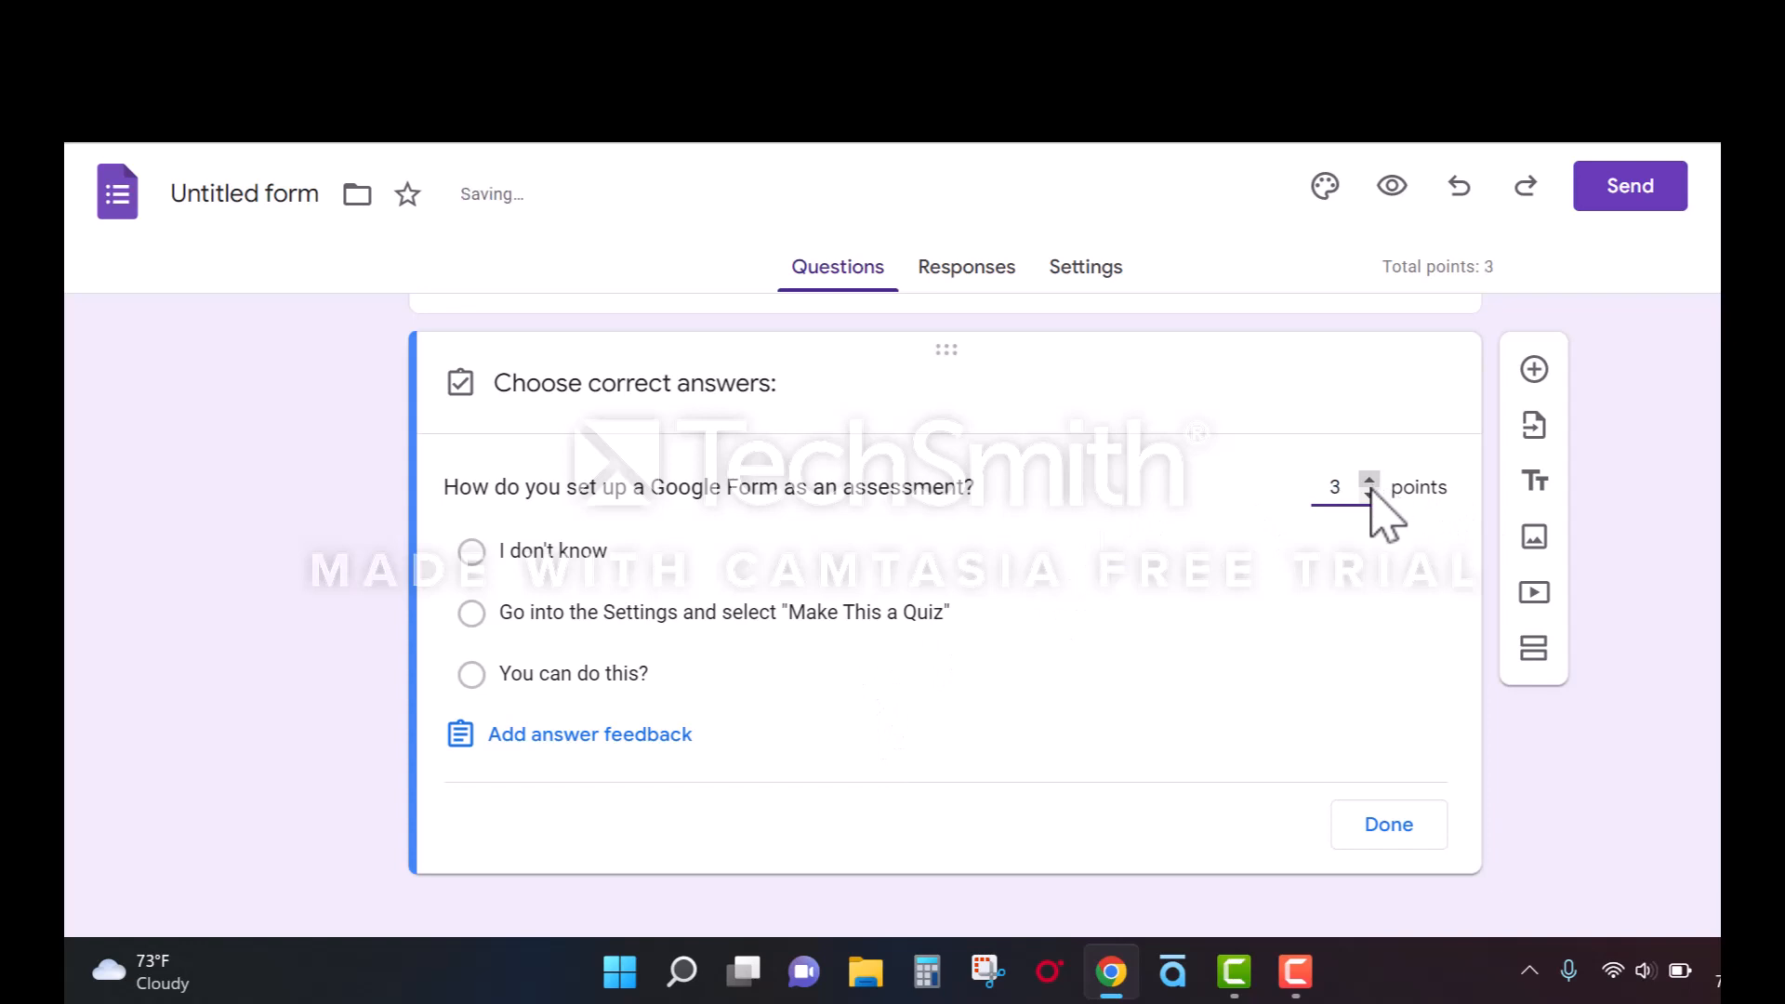
{"action": "left_click", "coordinate": [1370, 495]}
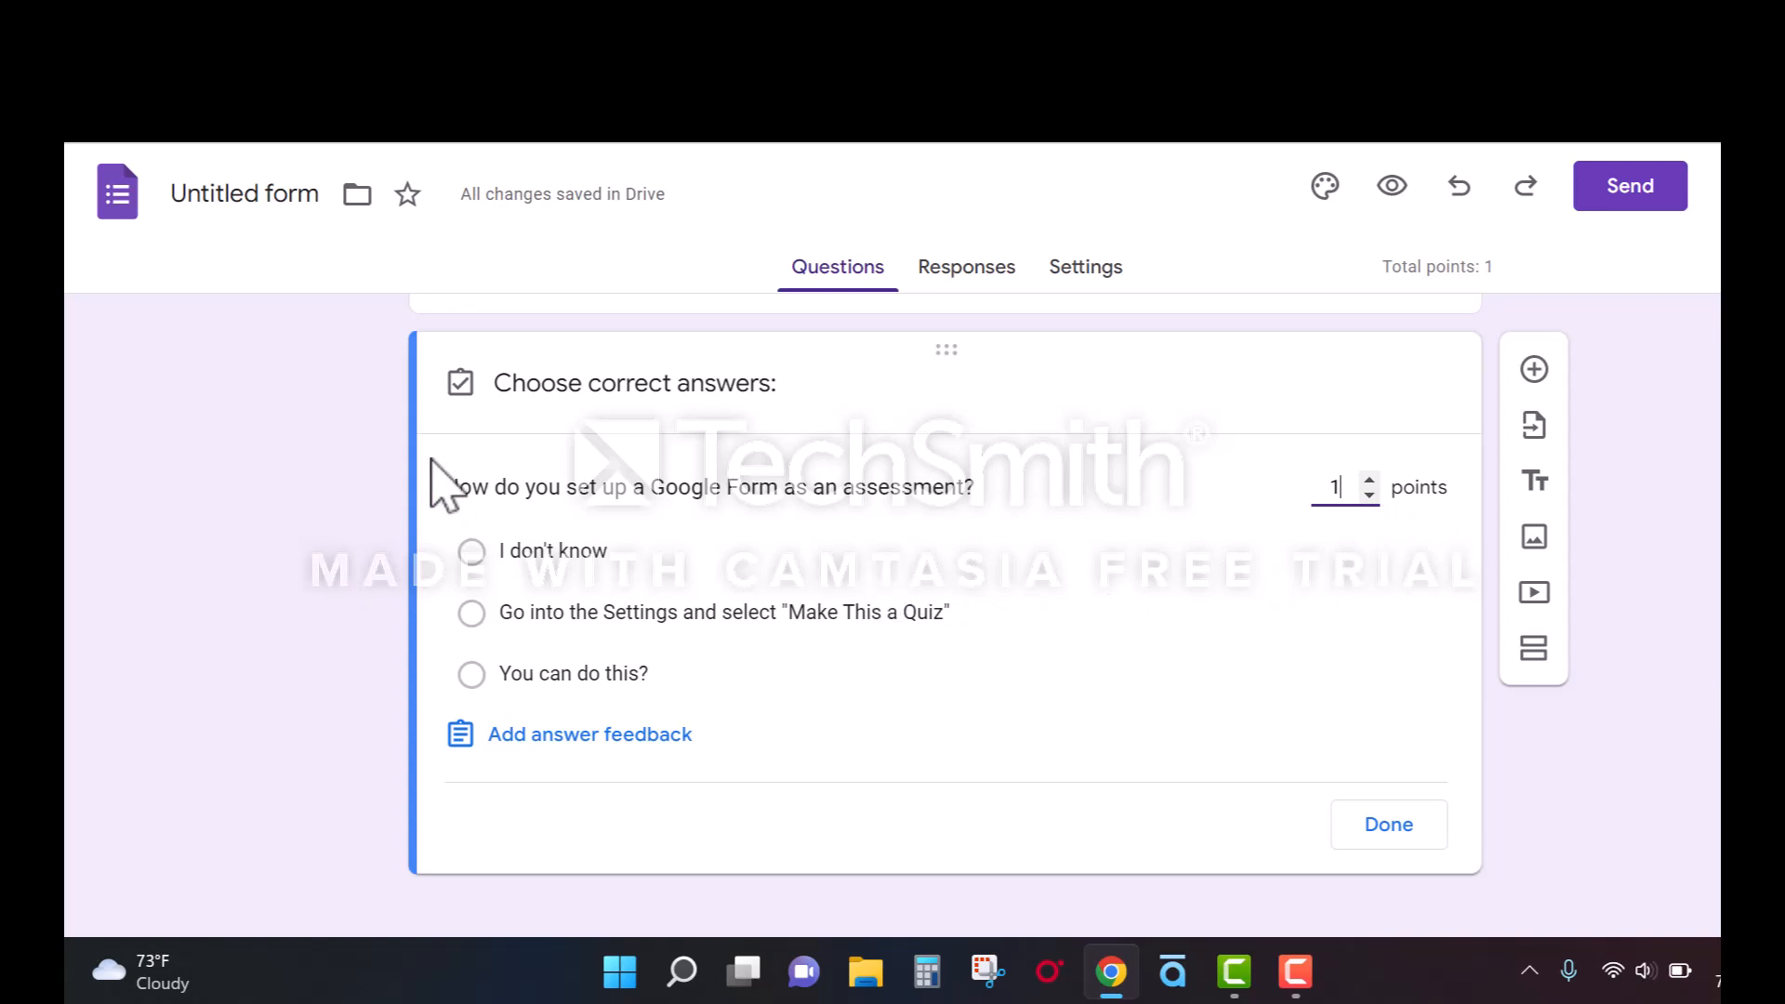
{"action": "left_click", "coordinate": [471, 614]}
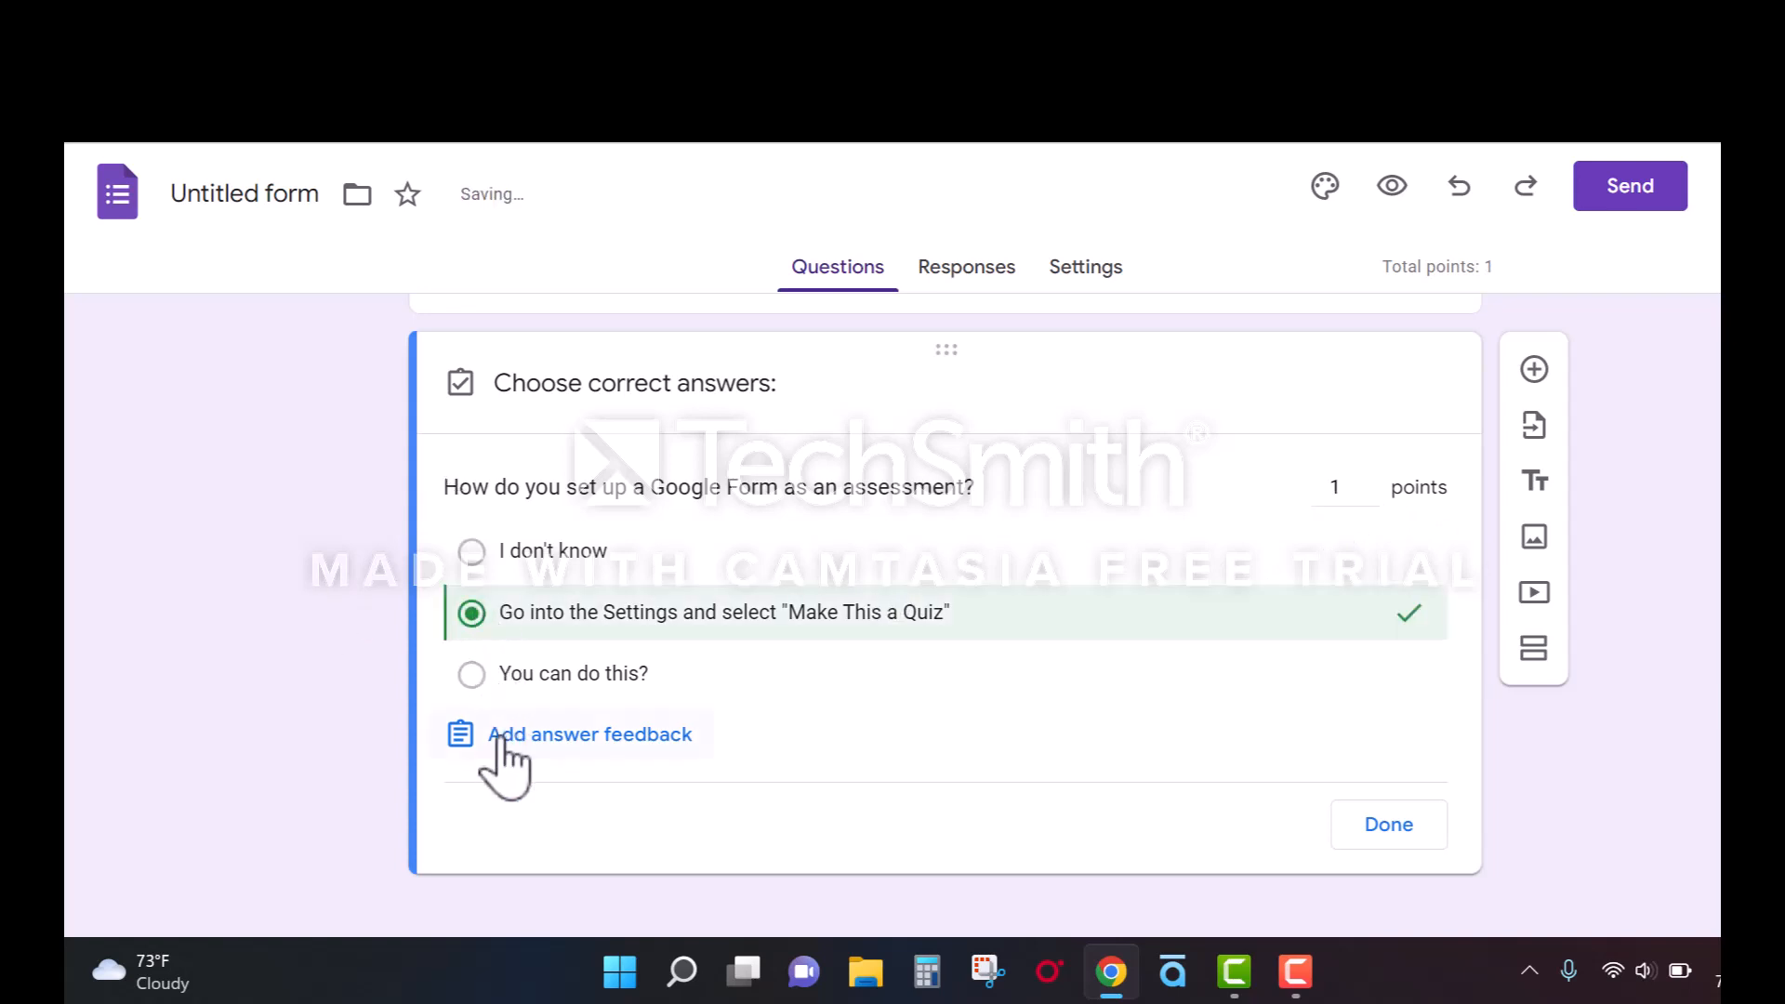
Add the feedback "Hey, good work!" for incorrect answers to the question and finish editing its answer key.
{"action": "left_click", "coordinate": [549, 741]}
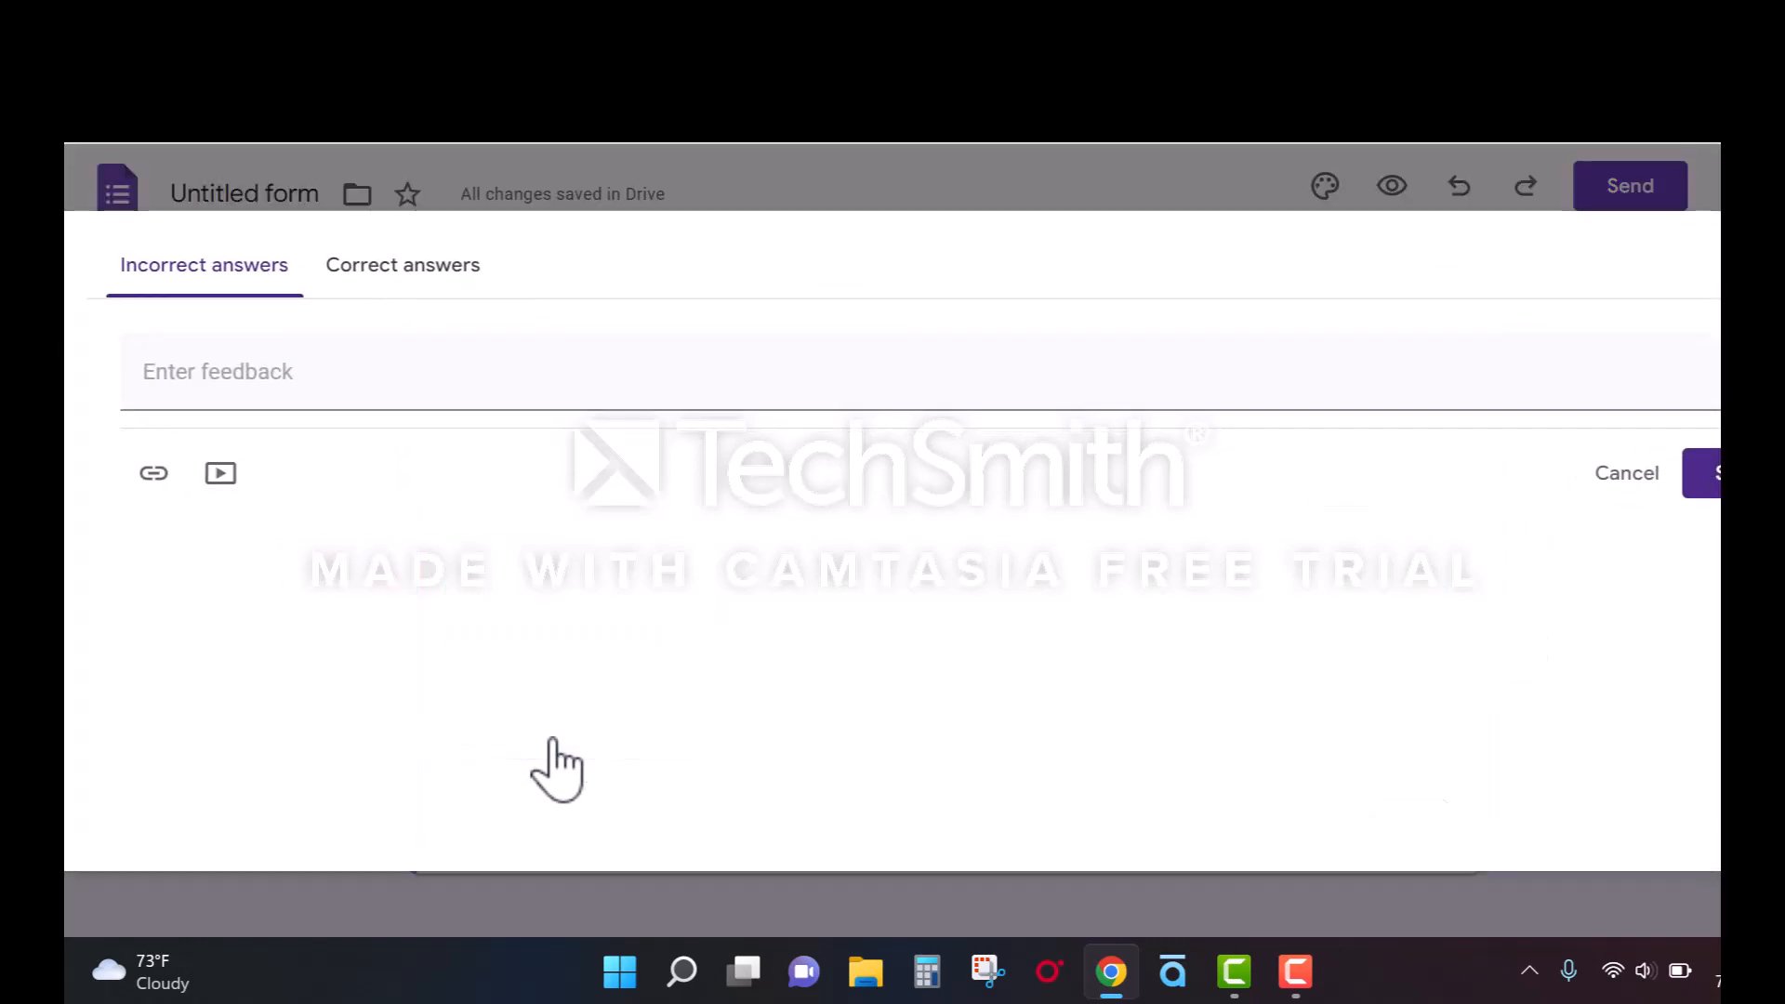
{"action": "left_click", "coordinate": [295, 370]}
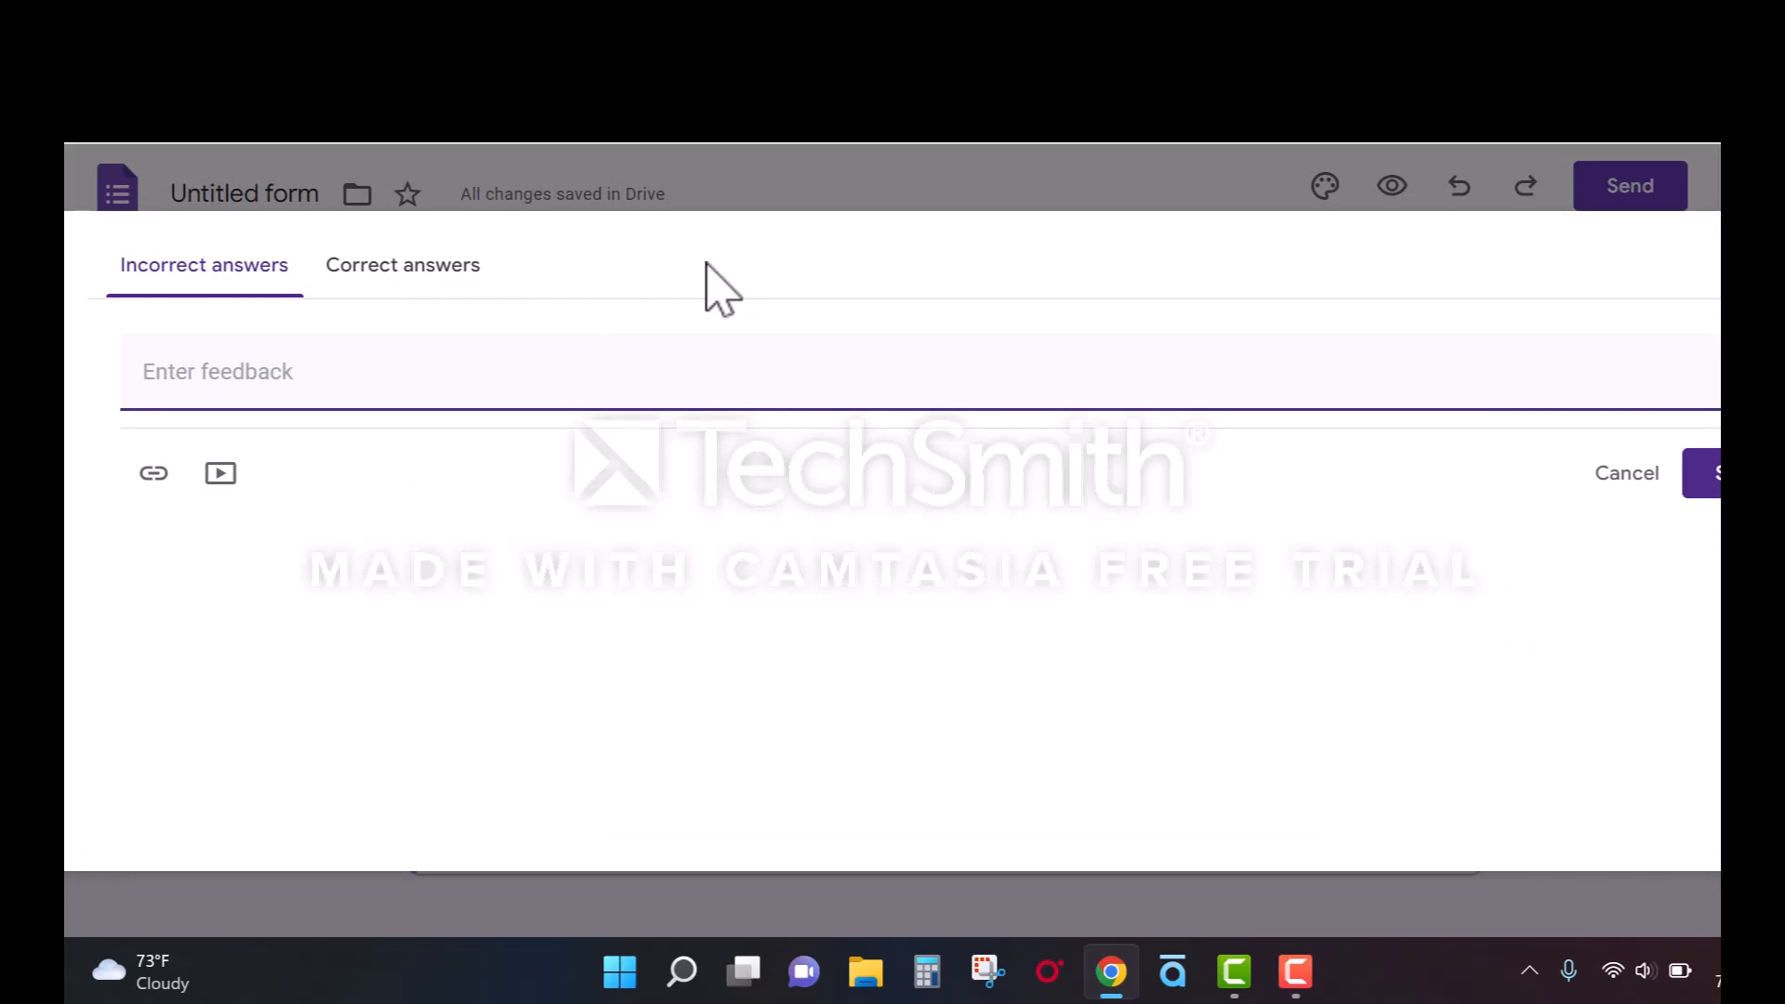
{"action": "type", "text": "Hey, good work!"}
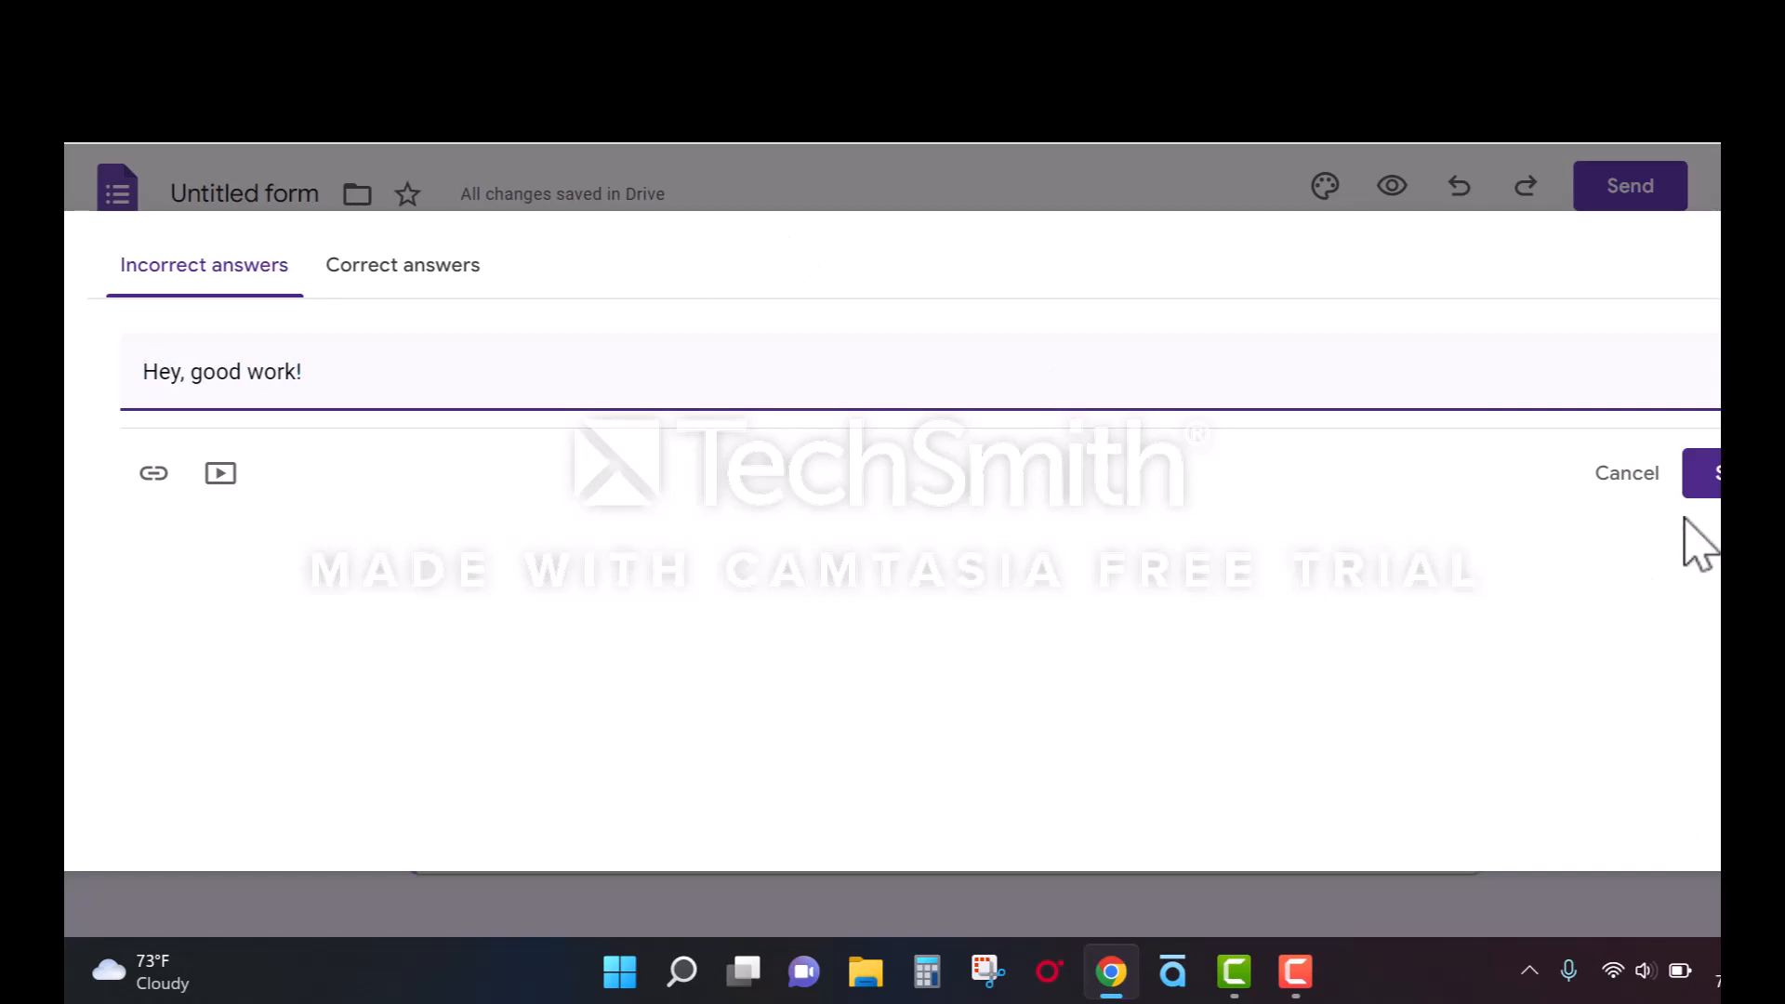
{"action": "left_click", "coordinate": [1702, 479]}
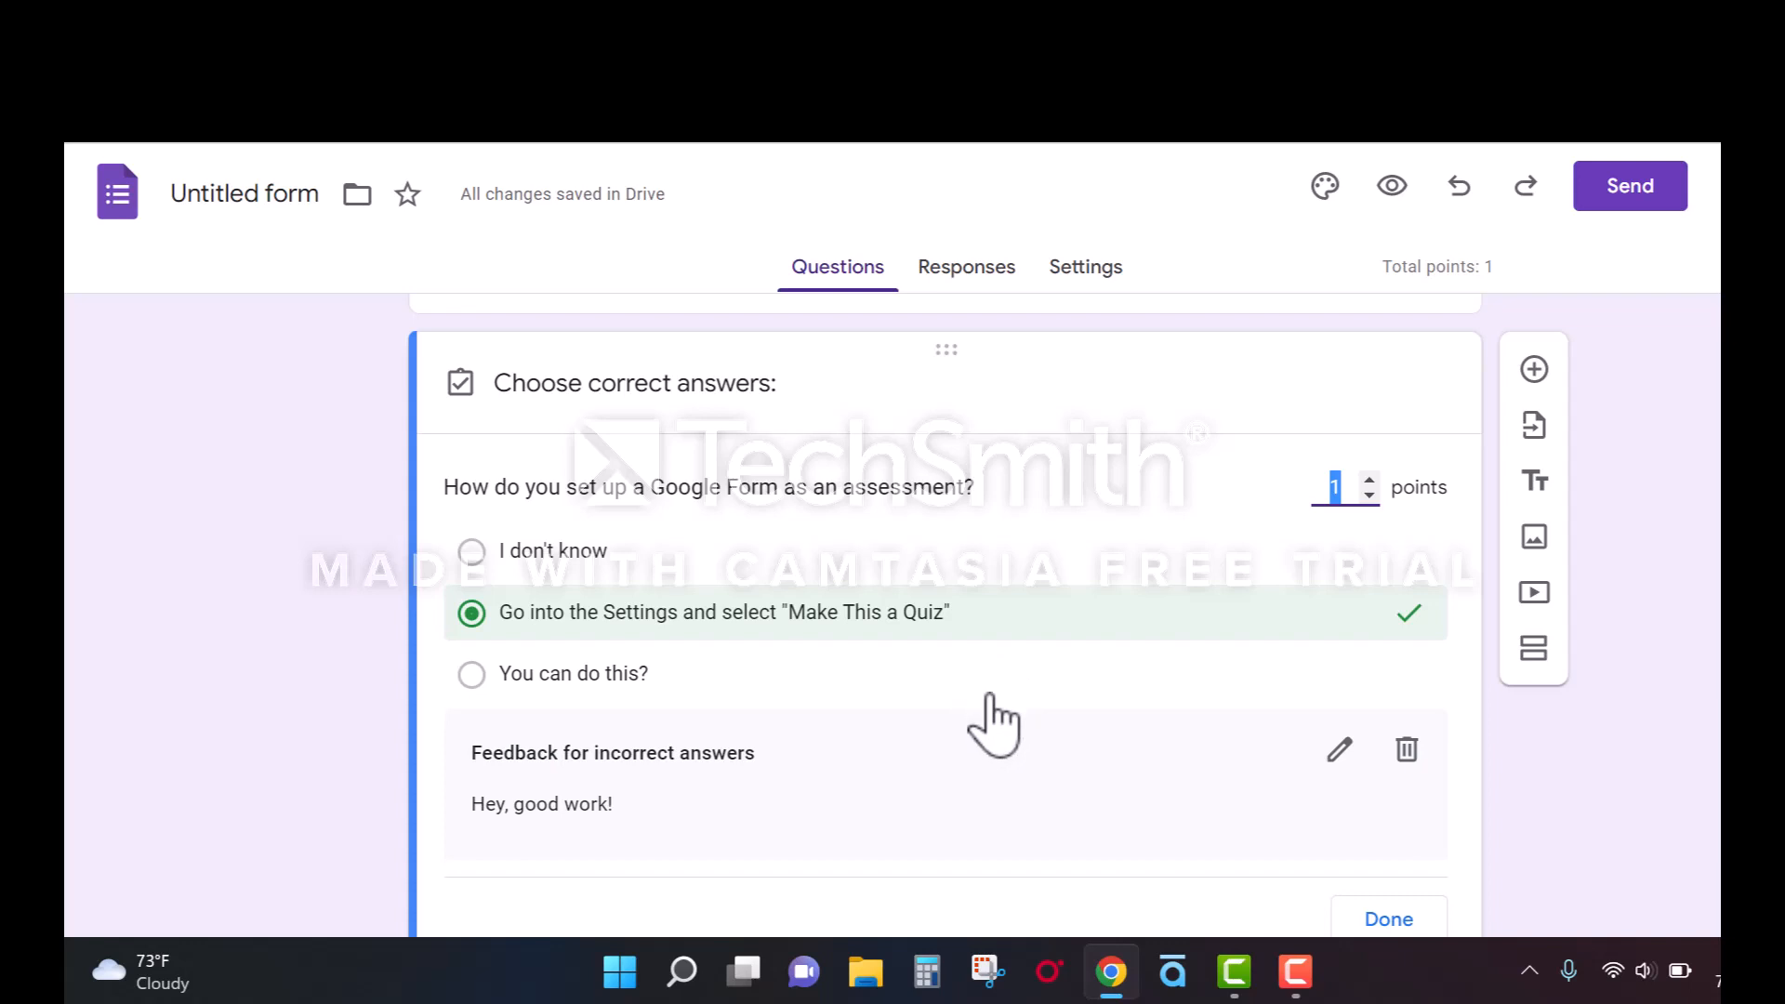
{"action": "scroll", "coordinate": [986, 739], "scroll_direction": "down", "scroll_amount": 1}
{"action": "scroll", "coordinate": [986, 737], "scroll_direction": "down", "scroll_amount": 1}
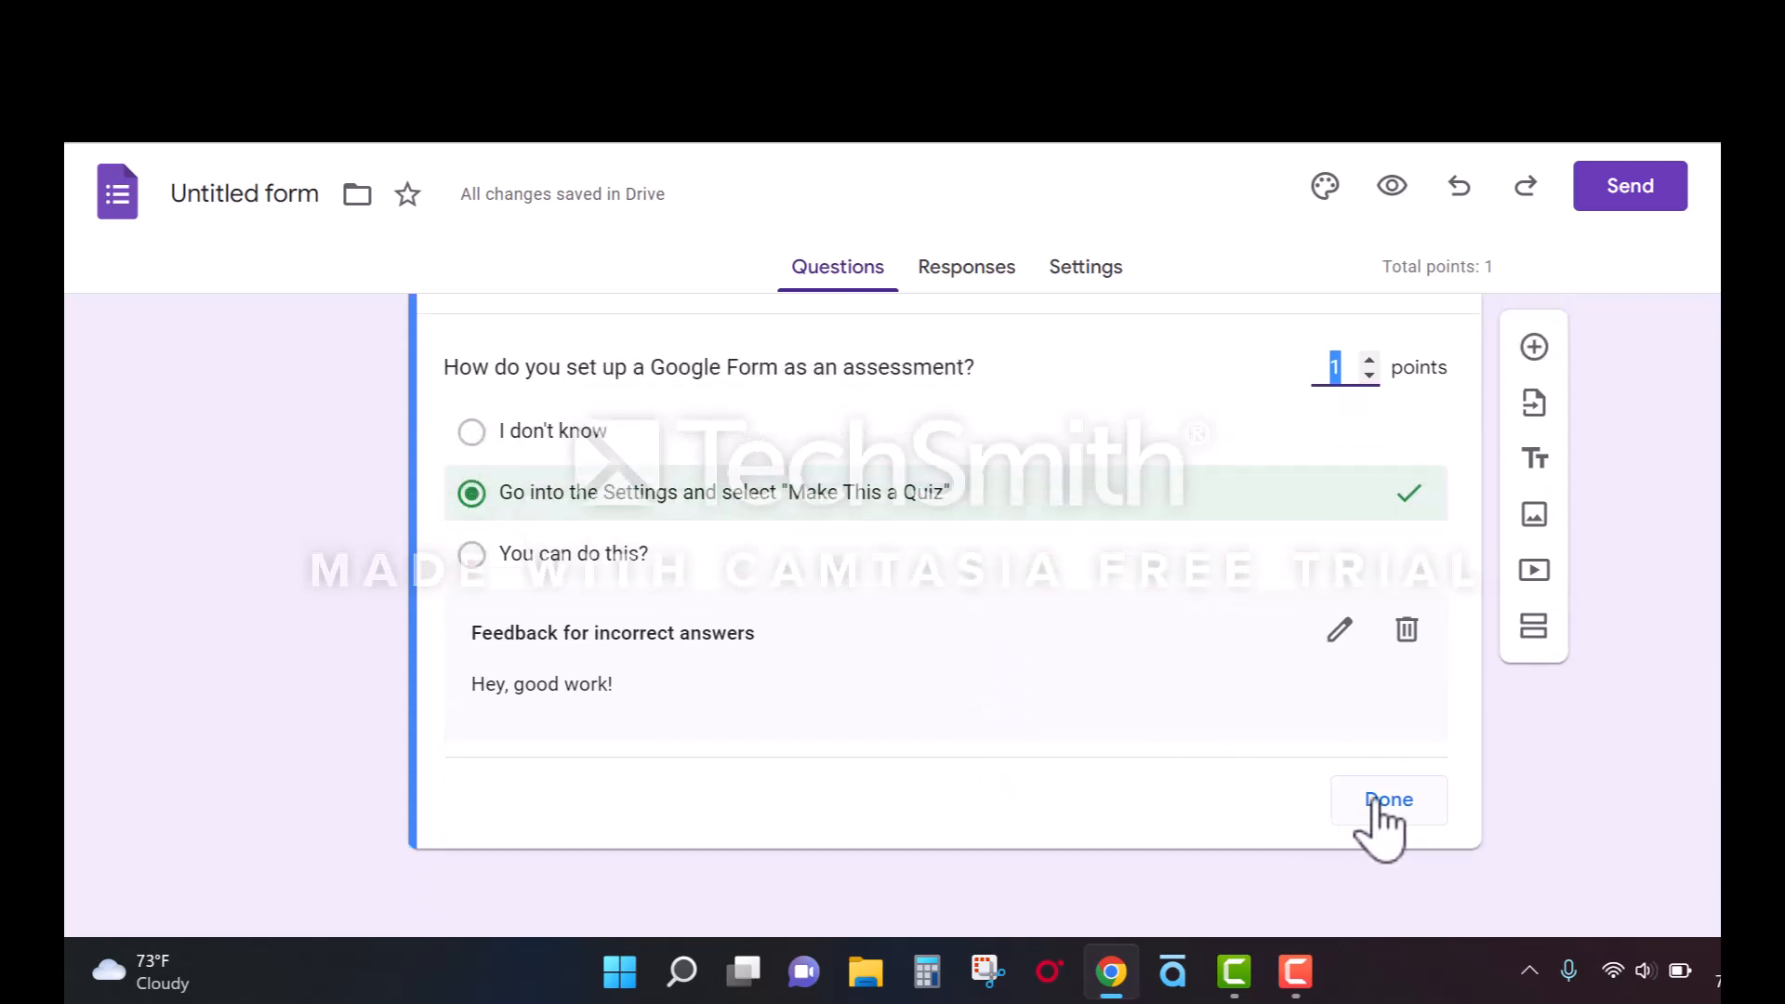
{"action": "left_click", "coordinate": [1383, 801]}
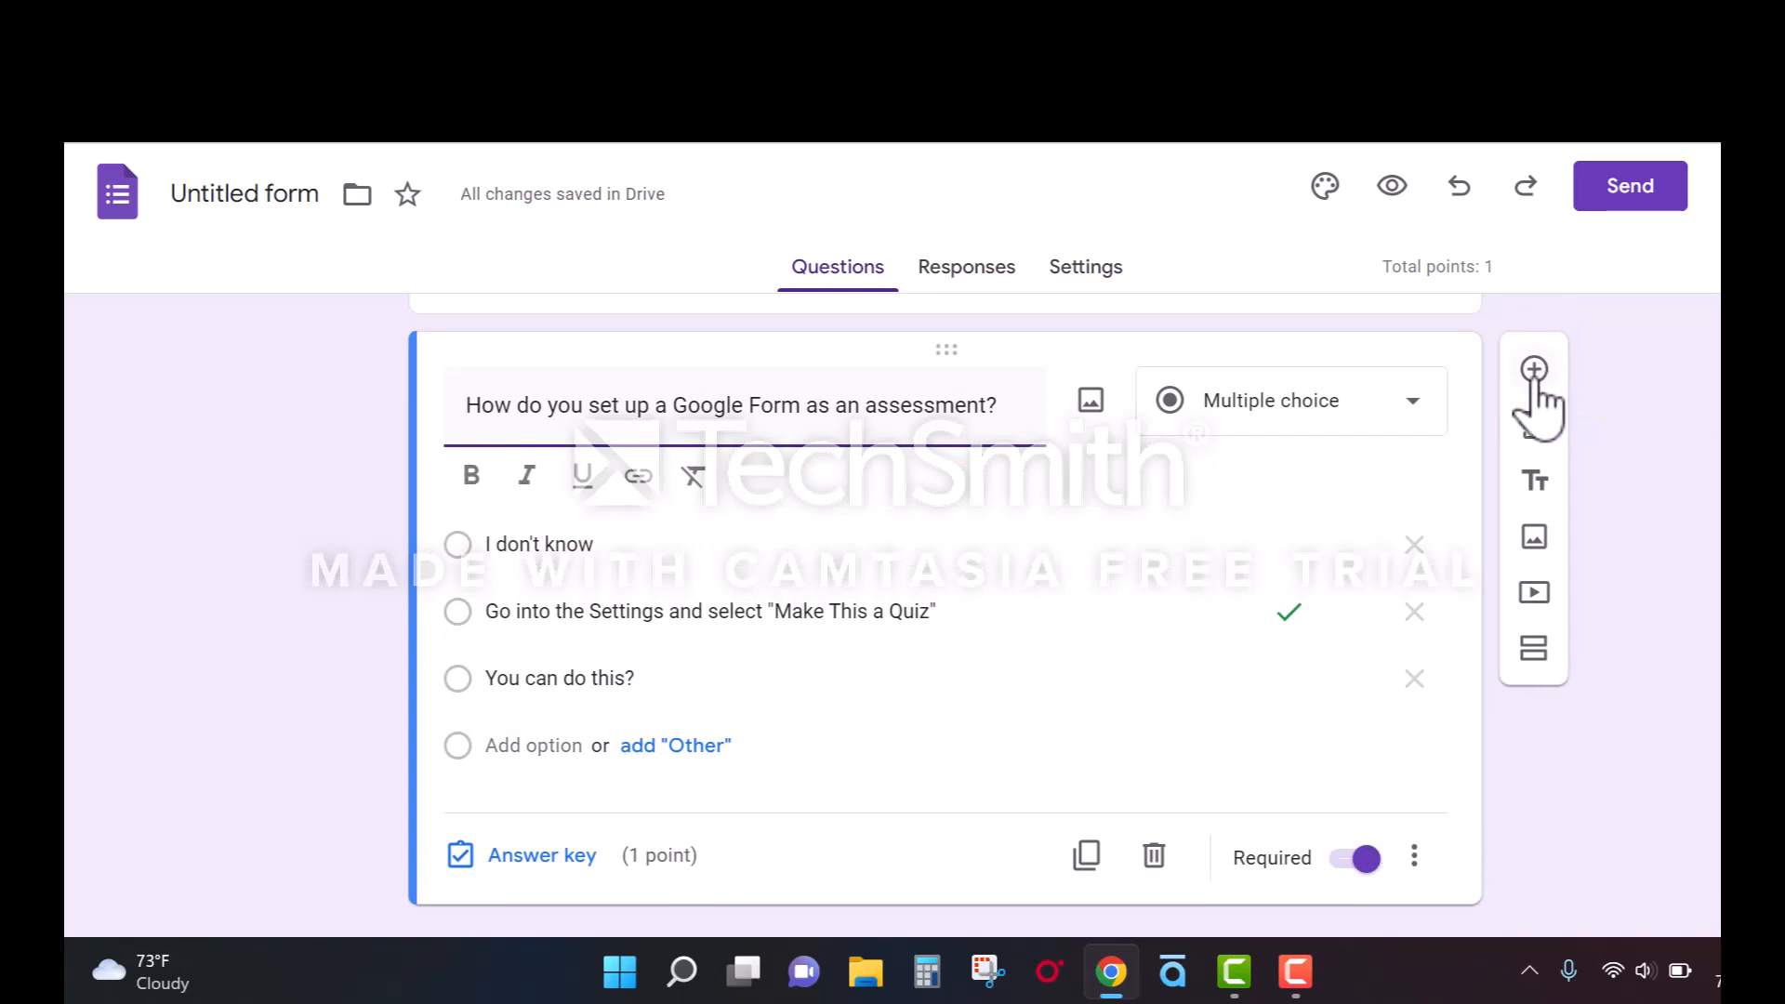
Add a new blank multiple-choice question below the Google Form assessment question.
{"action": "scroll", "coordinate": [1426, 442], "scroll_direction": "up", "scroll_amount": 1}
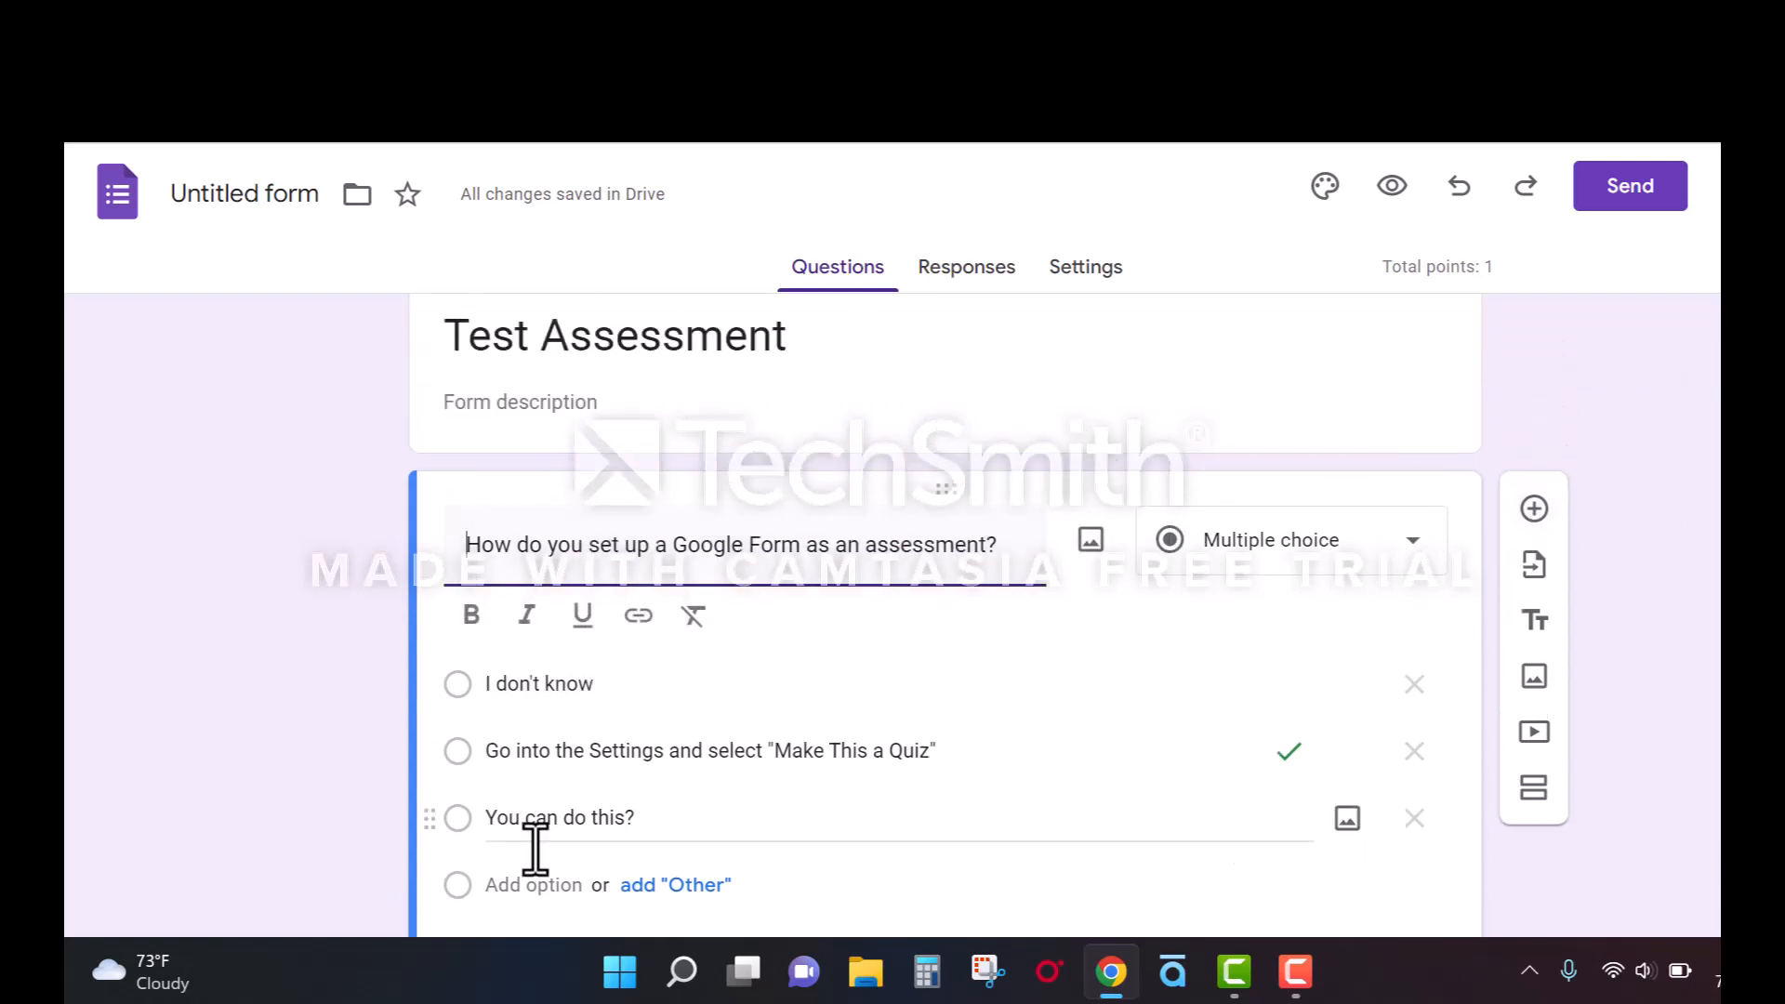
{"action": "left_click", "coordinate": [1534, 510]}
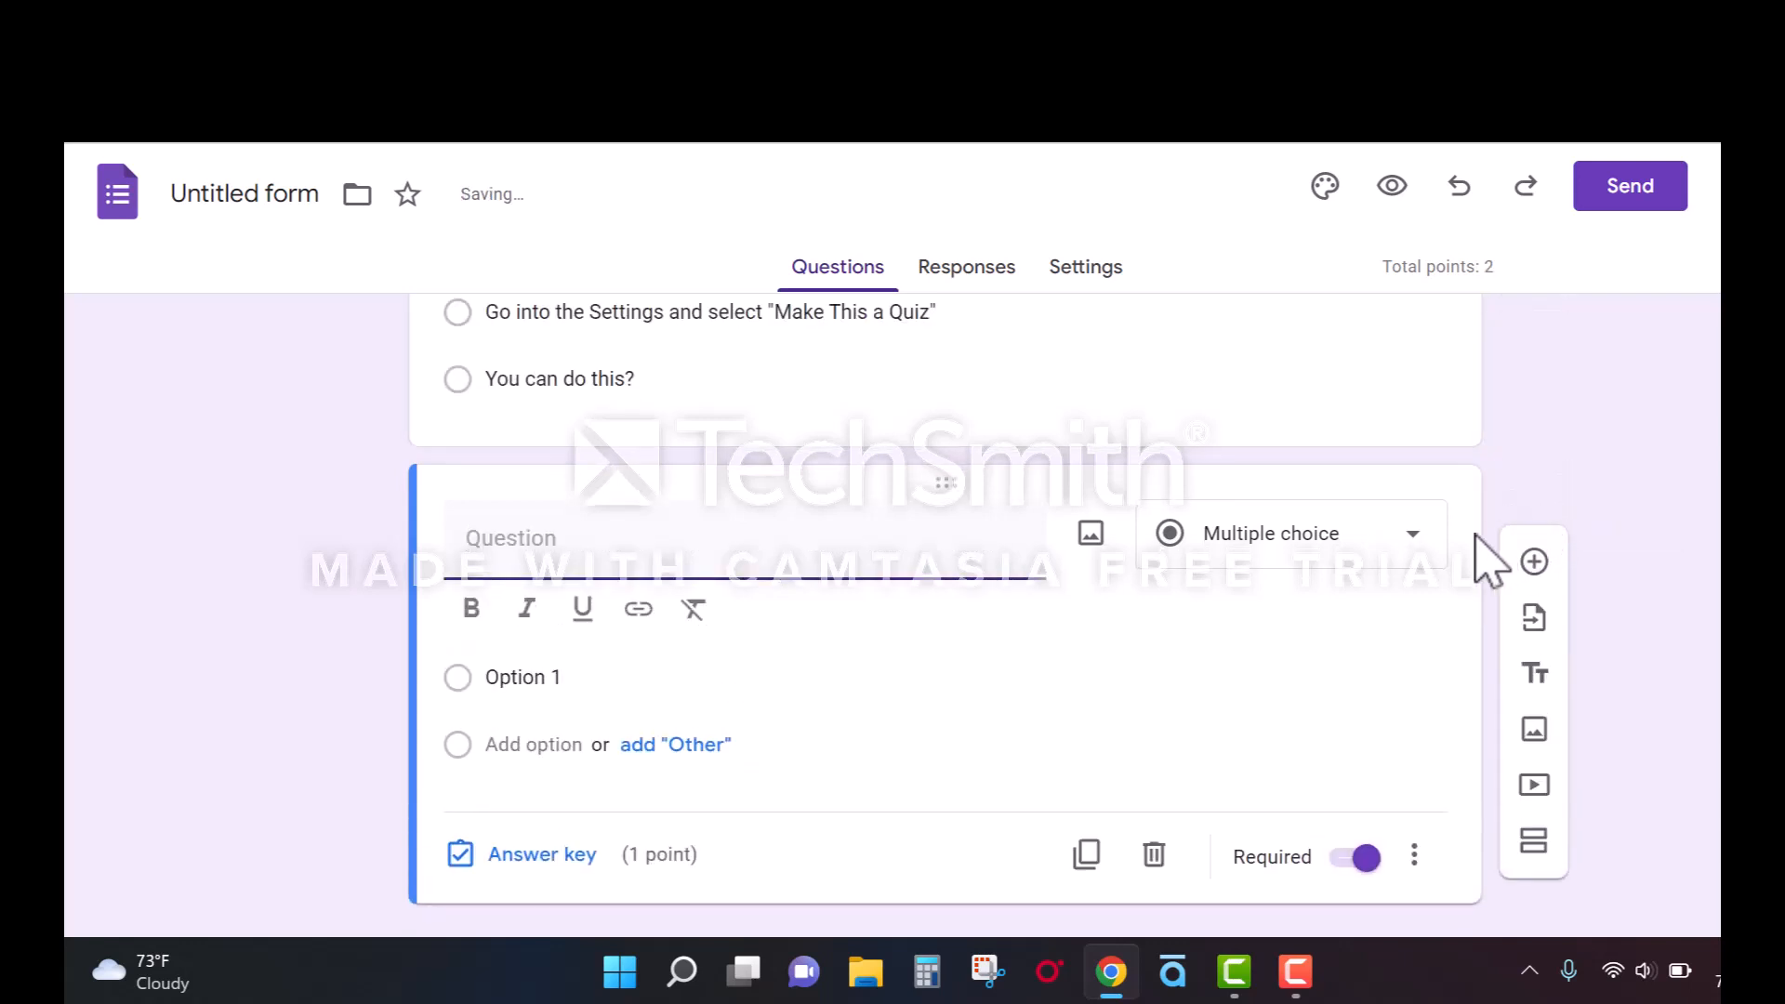